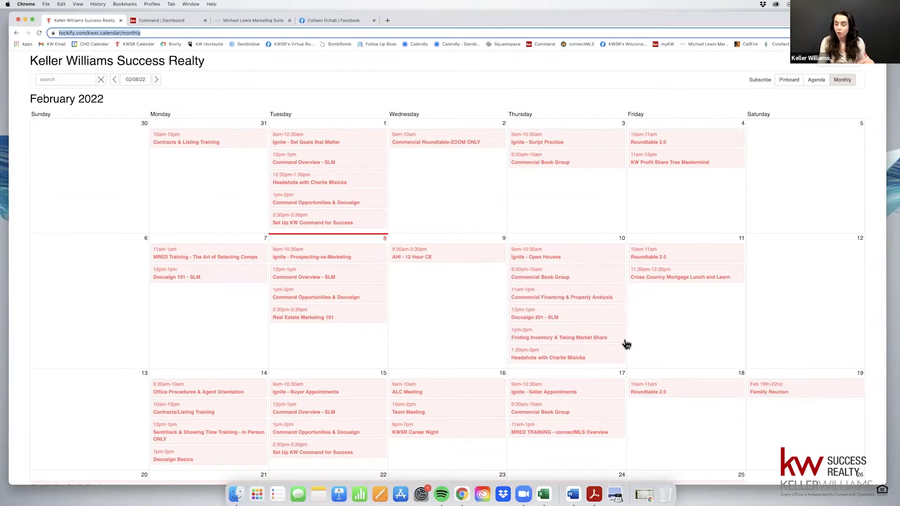
mouse_move(626, 345)
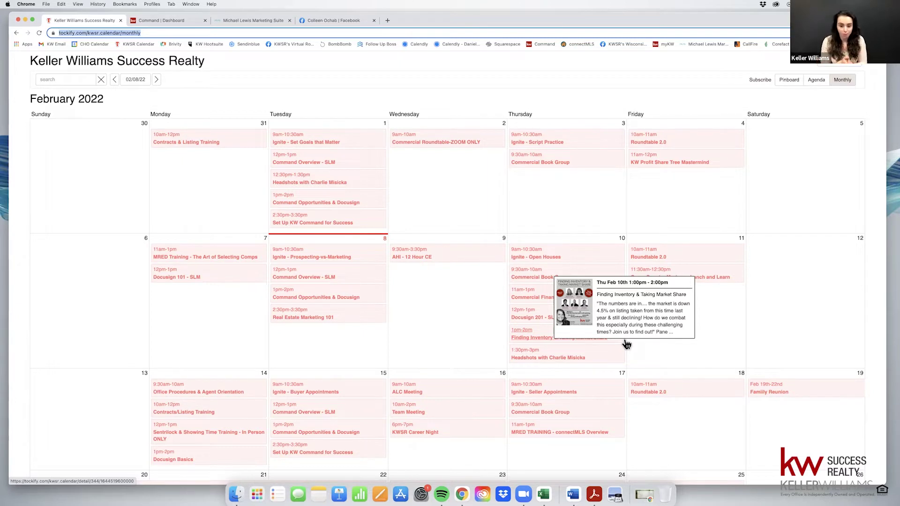
mouse_move(475, 412)
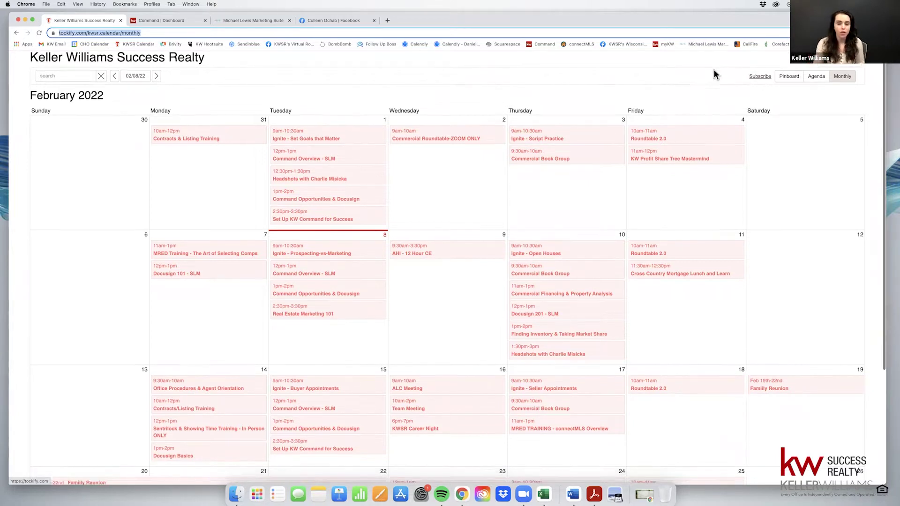
scroll(183, 58, down, 3)
scroll(187, 70, up, 3)
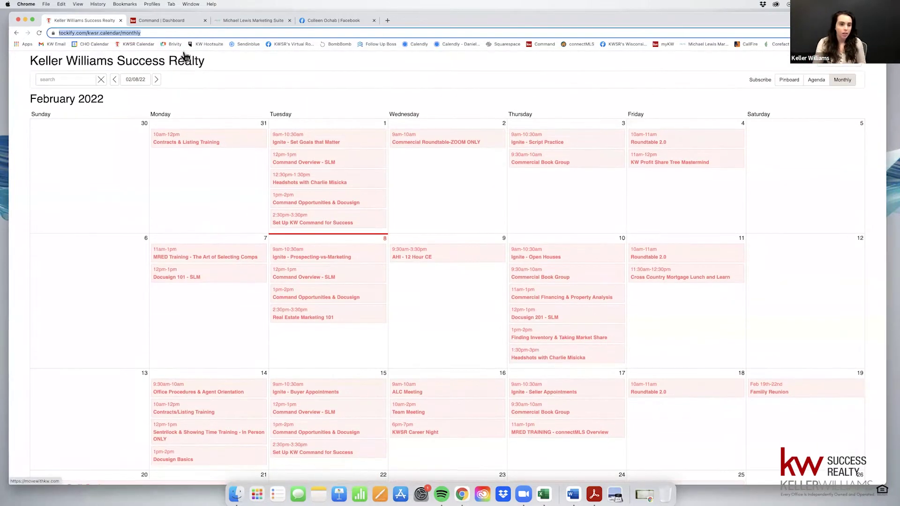
Step: Switch to Command, open the SmartPlans library and browse the Featured and Keller Williams plans
click(165, 22)
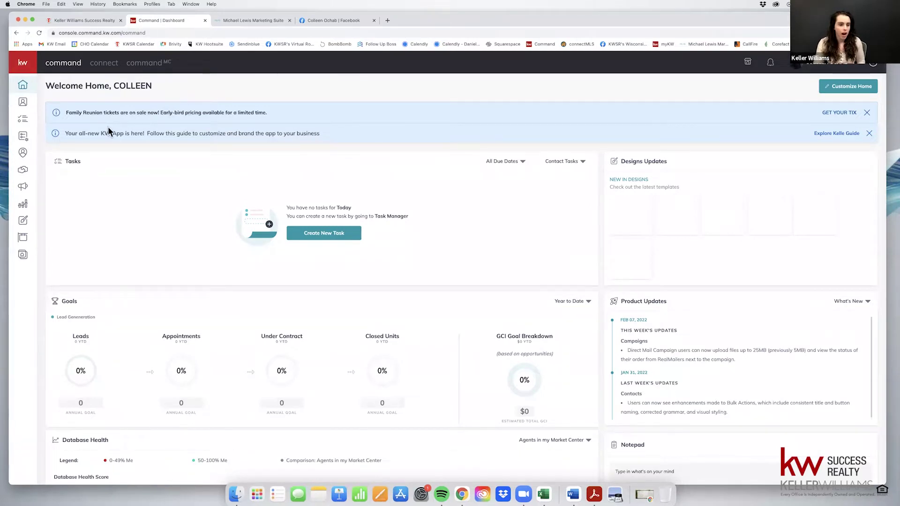
click(23, 137)
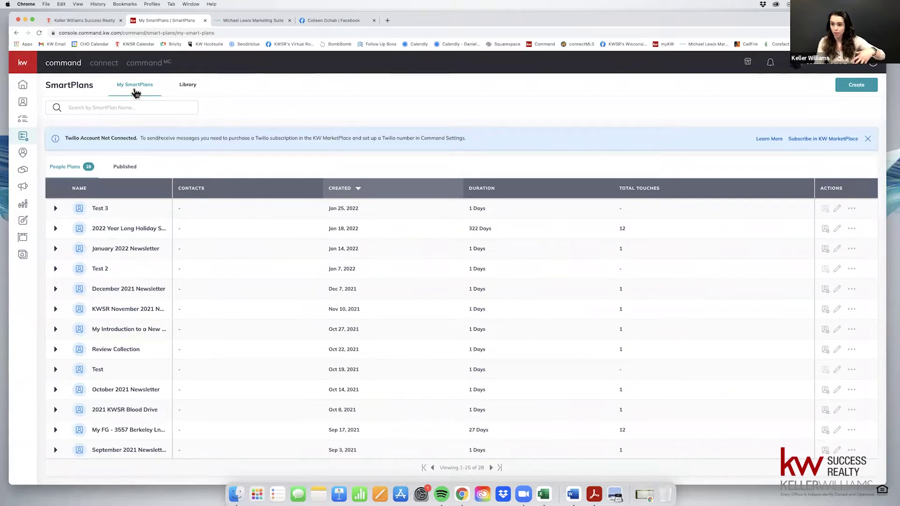
click(188, 86)
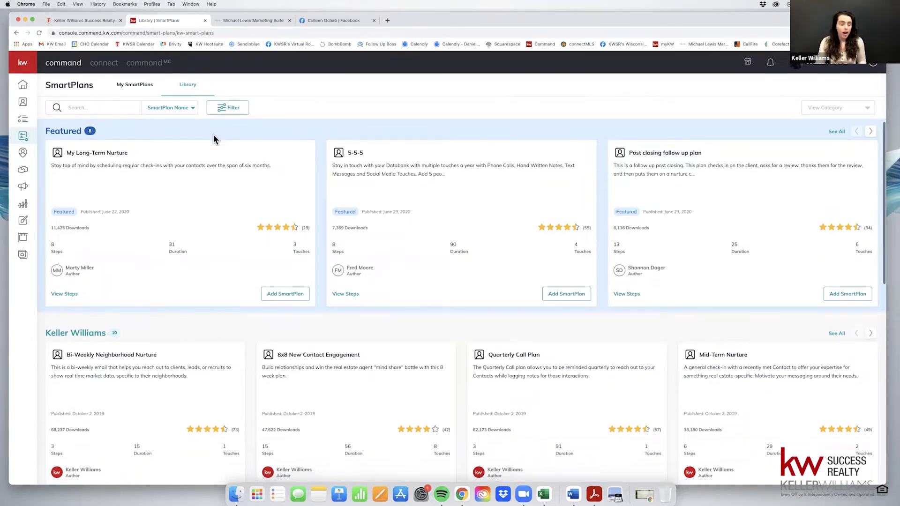
scroll(143, 293, down, 5)
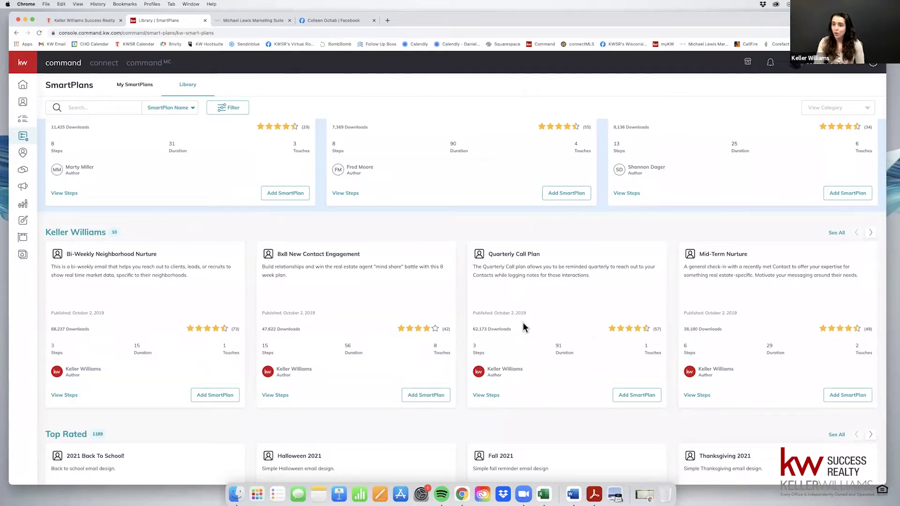
scroll(525, 327, up, 3)
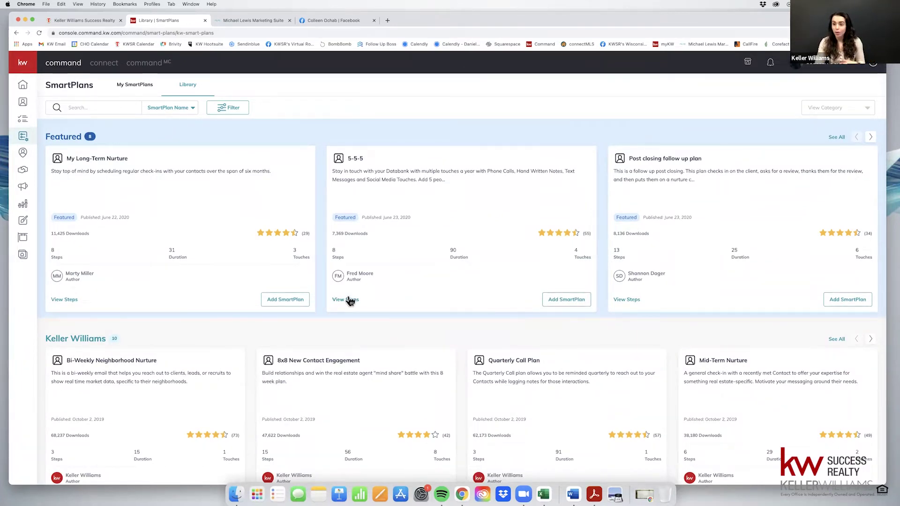
Step: Search the SmartPlans library by plan name for "monthly"
click(96, 107)
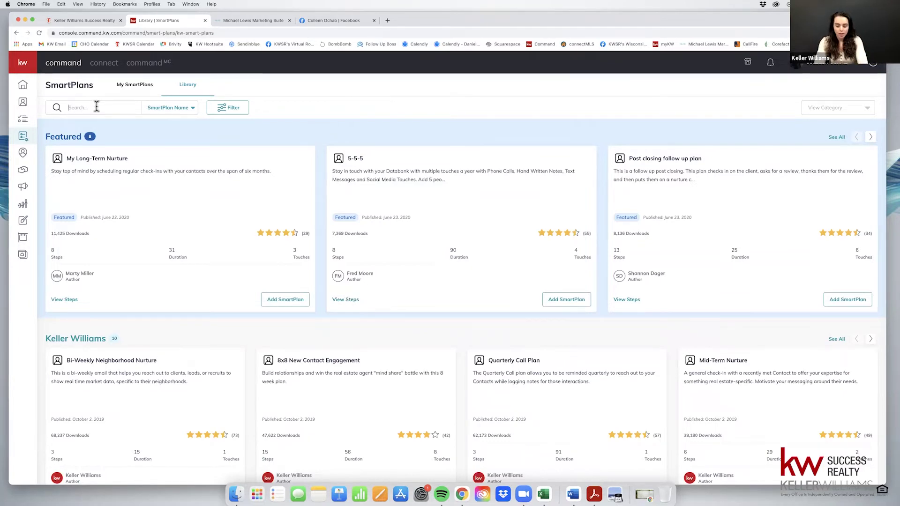
text(monthly)
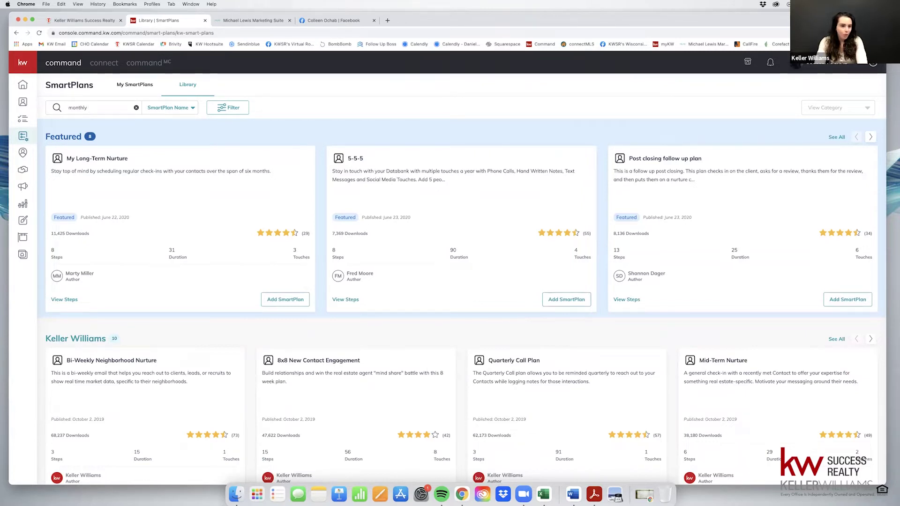
key(Return)
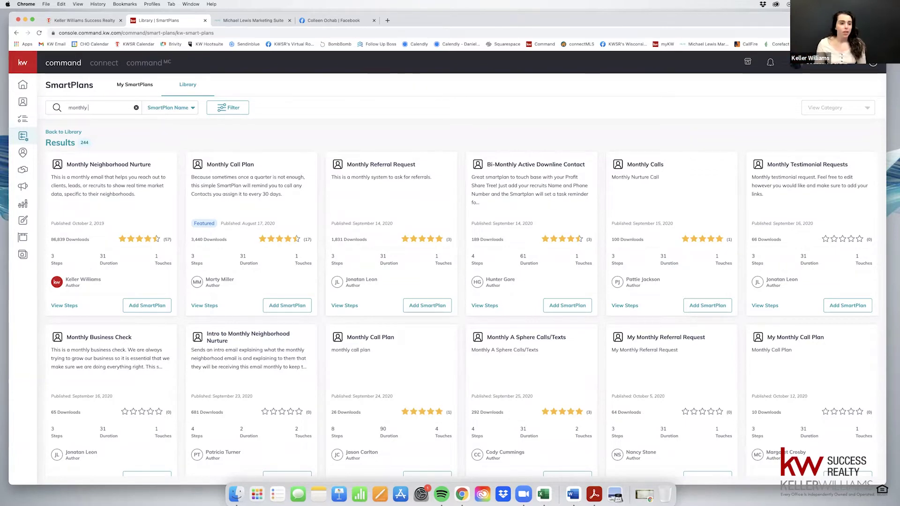
Step: Search the library for "kwsr january" instead, clear the search and return to the list of own SmartPlans
click(136, 107)
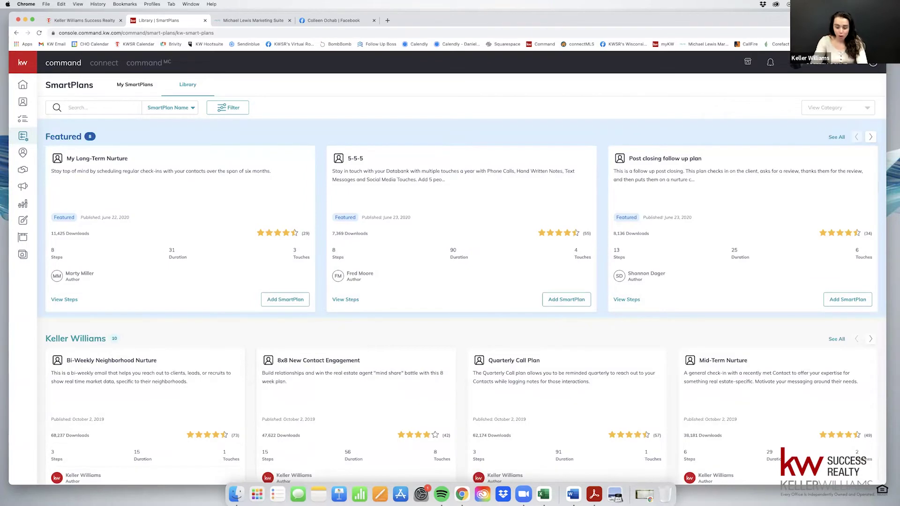
text(kwsr)
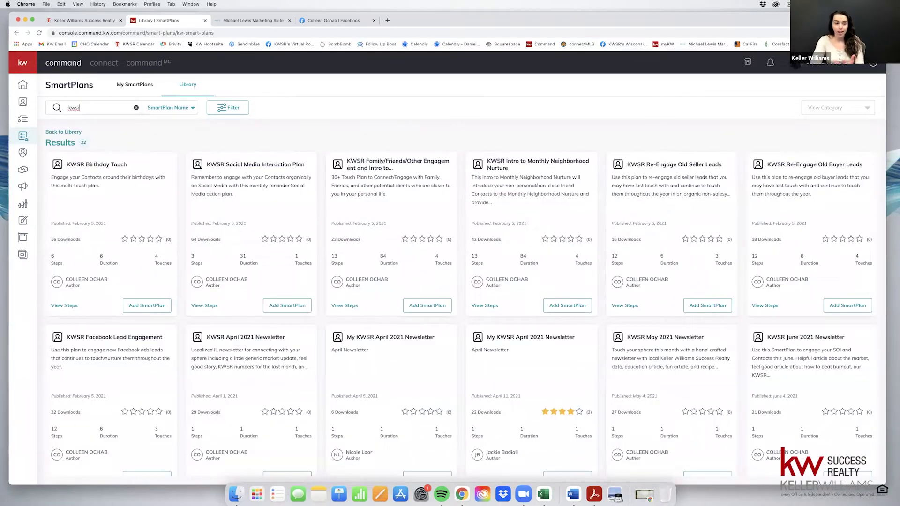
text( janu)
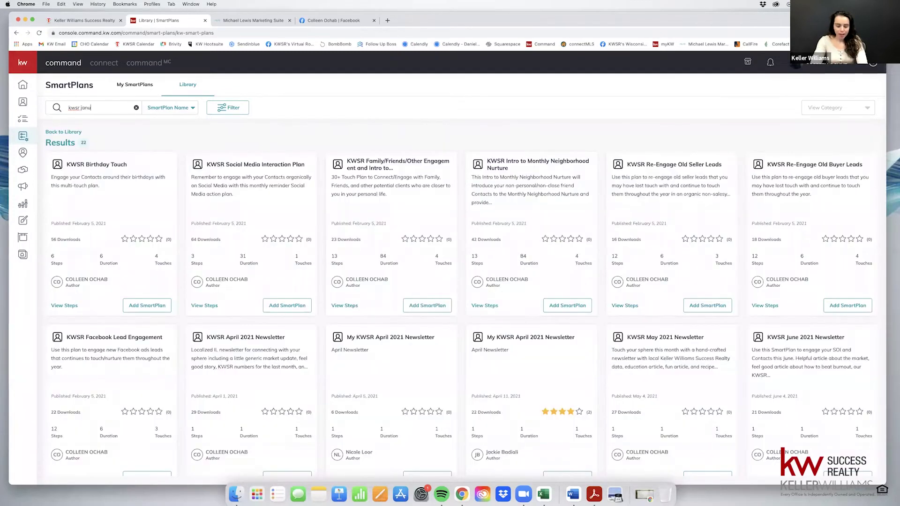
text(ary)
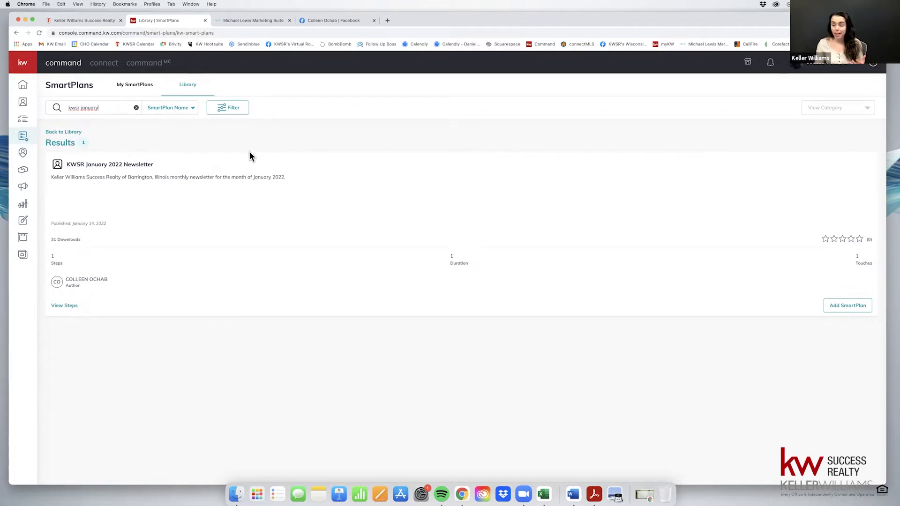
click(137, 110)
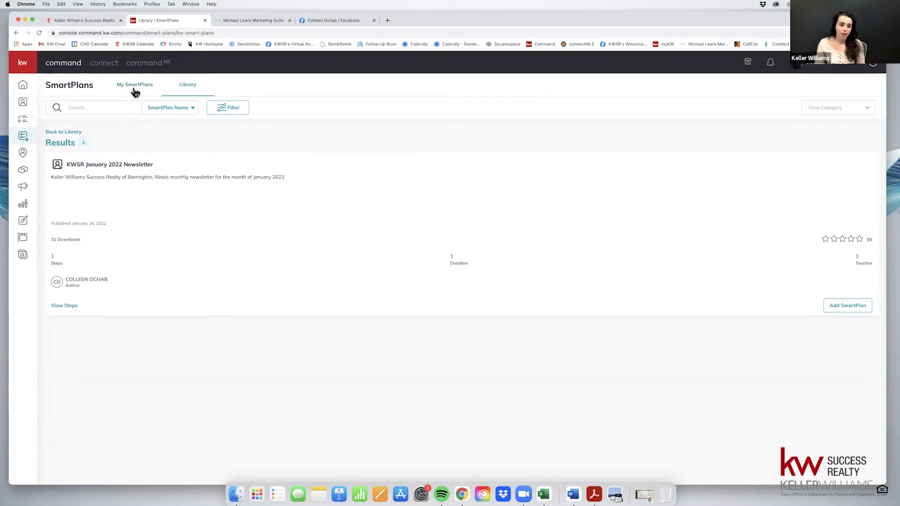
click(135, 90)
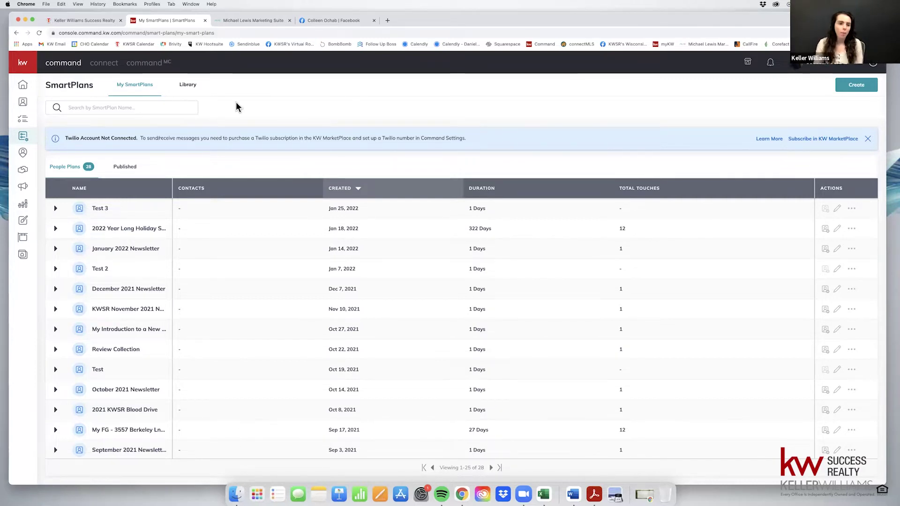
Step: Reopen the SmartPlans library and search it for "facebook"
click(183, 86)
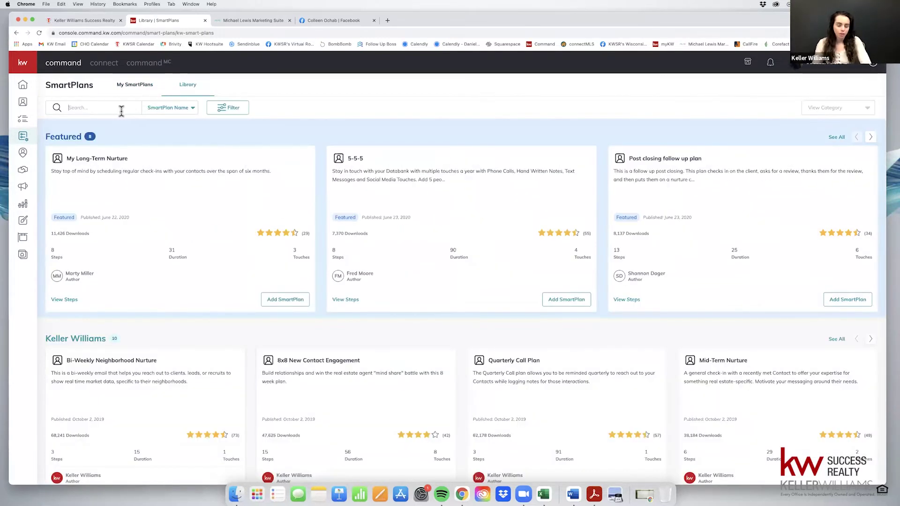
click(120, 109)
text(facebook)
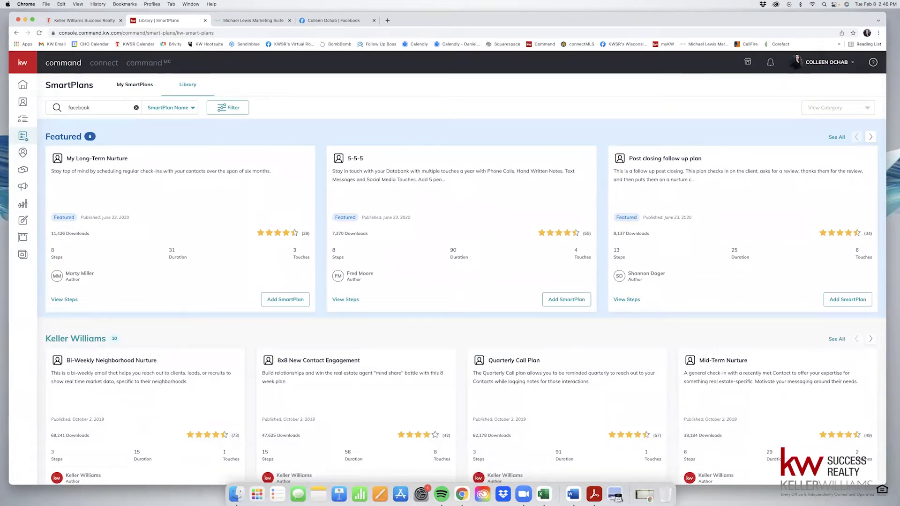
key(Return)
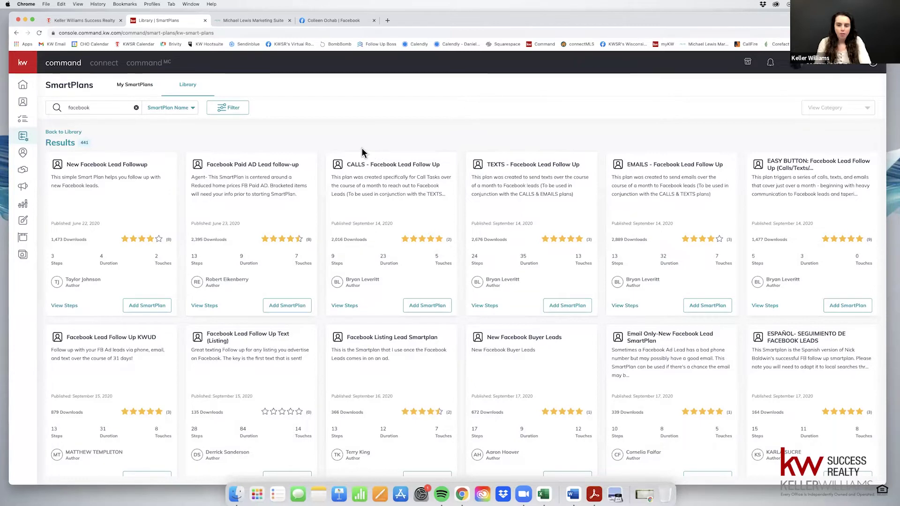
Step: Look through the Facebook SmartPlan results, checking plan names, descriptions, ratings, steps and touches
scroll(361, 153, down, 1)
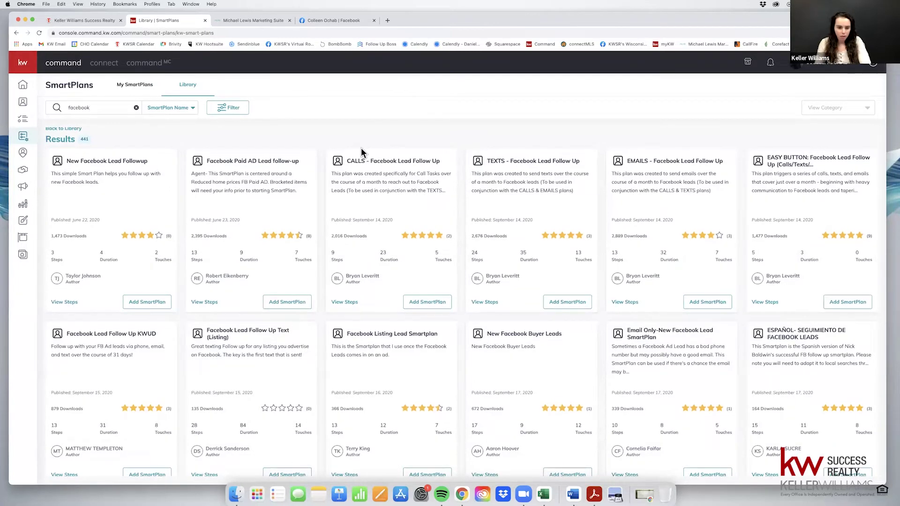
scroll(363, 152, down, 1)
scroll(363, 152, down, 3)
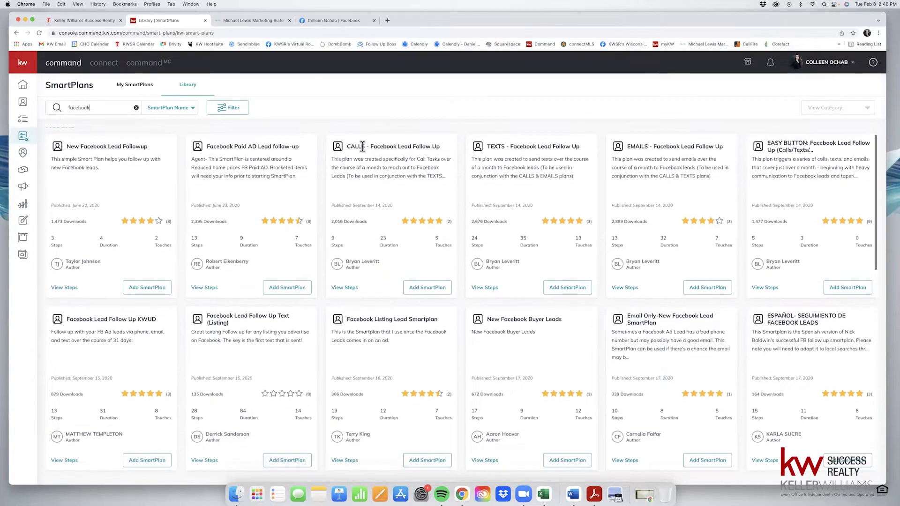
scroll(363, 152, down, 9)
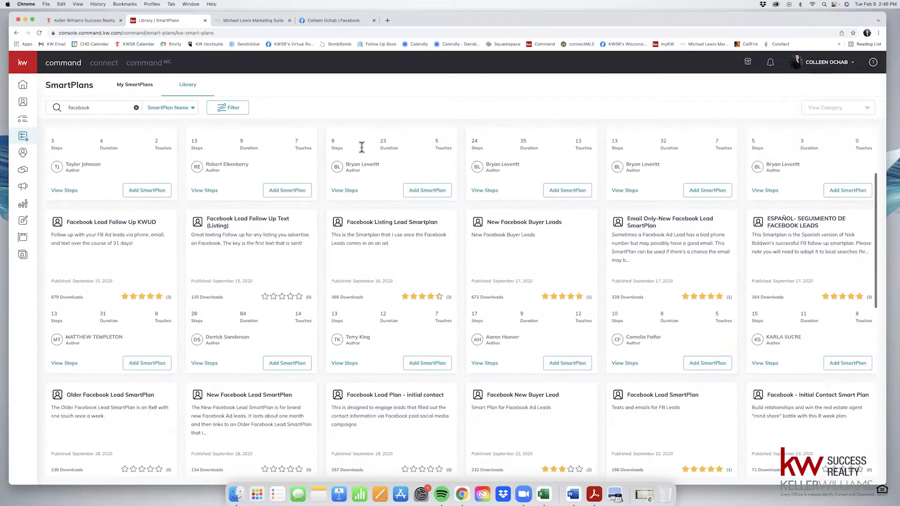
scroll(362, 152, down, 4)
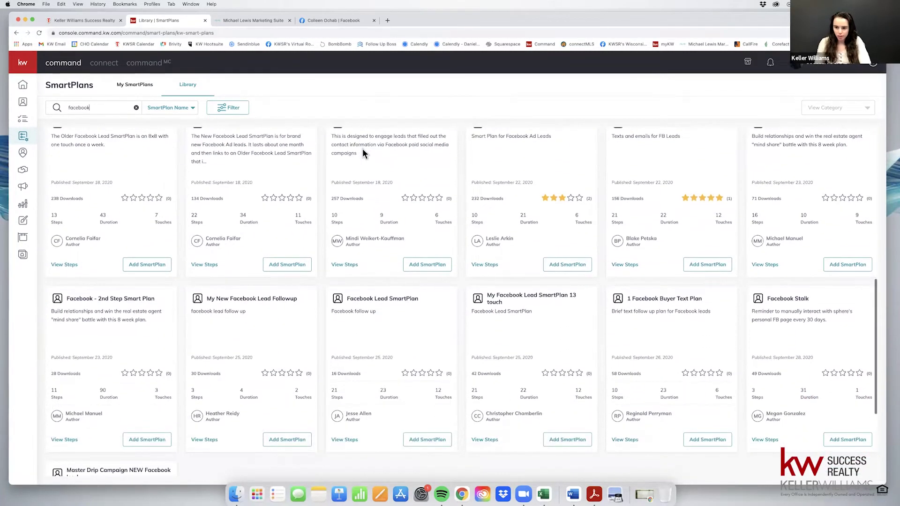
scroll(362, 148, down, 2)
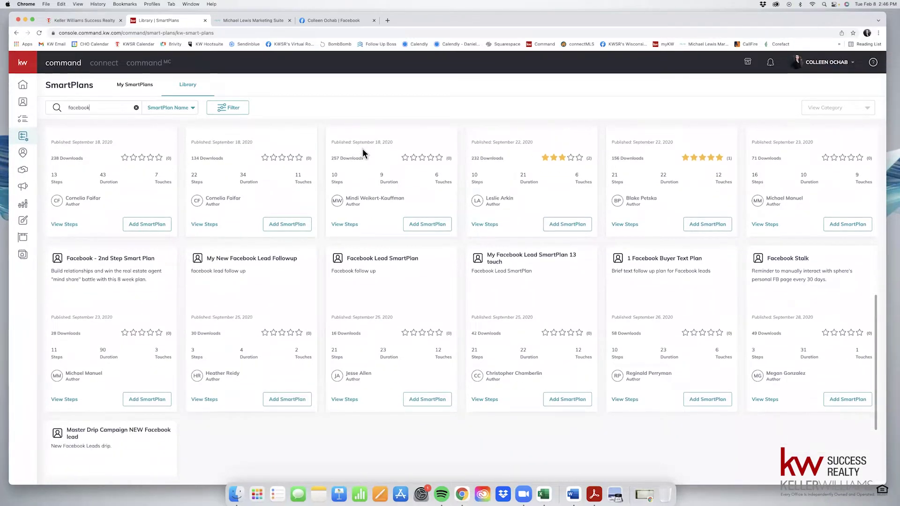
scroll(362, 148, down, 1)
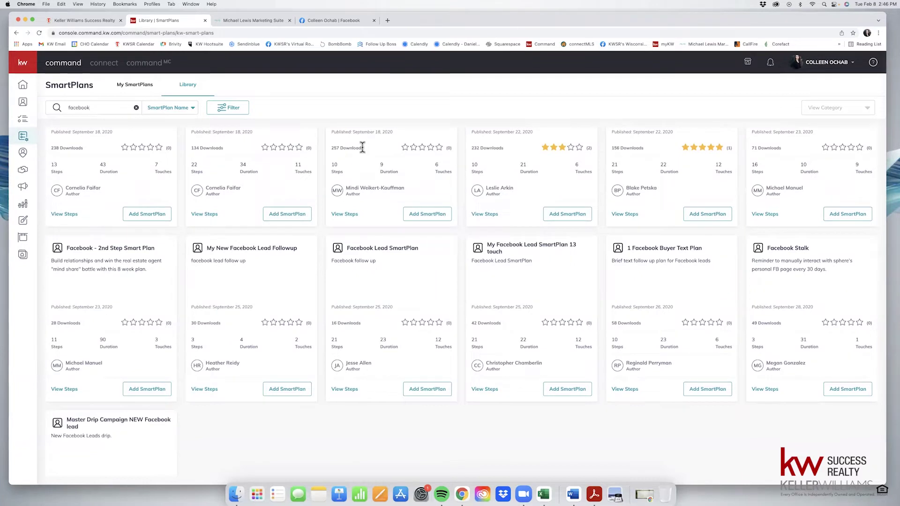
scroll(362, 148, down, 3)
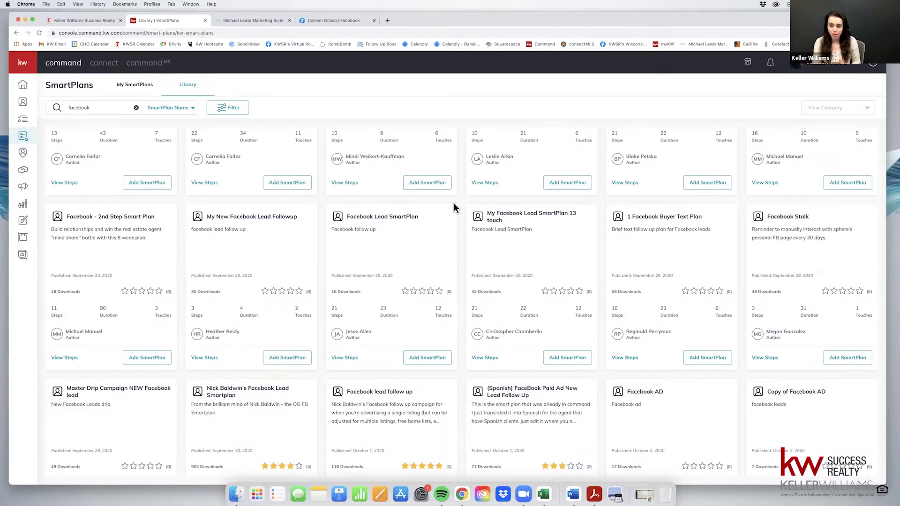
scroll(454, 202, down, 5)
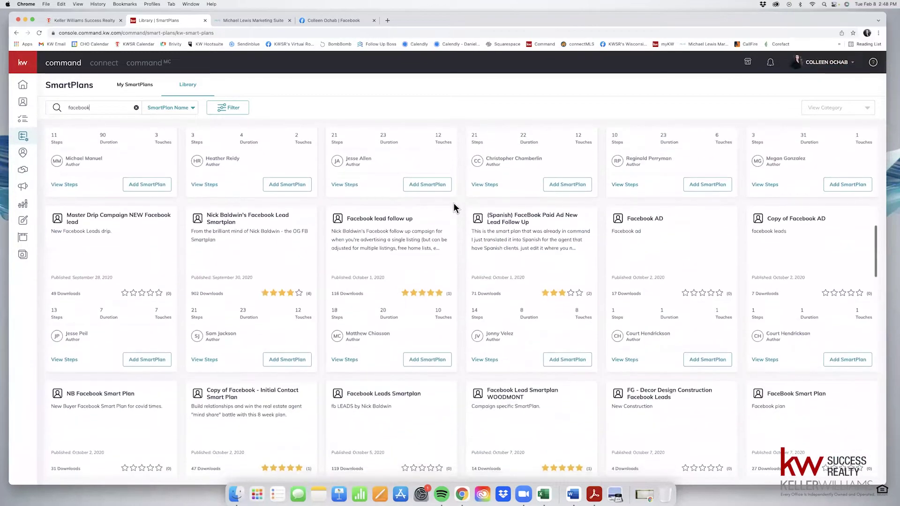
scroll(454, 203, down, 3)
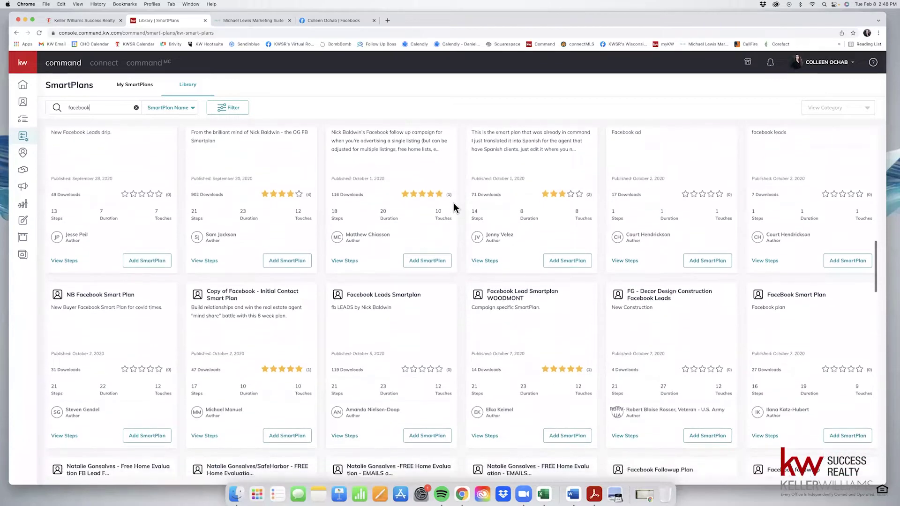
scroll(454, 206, down, 2)
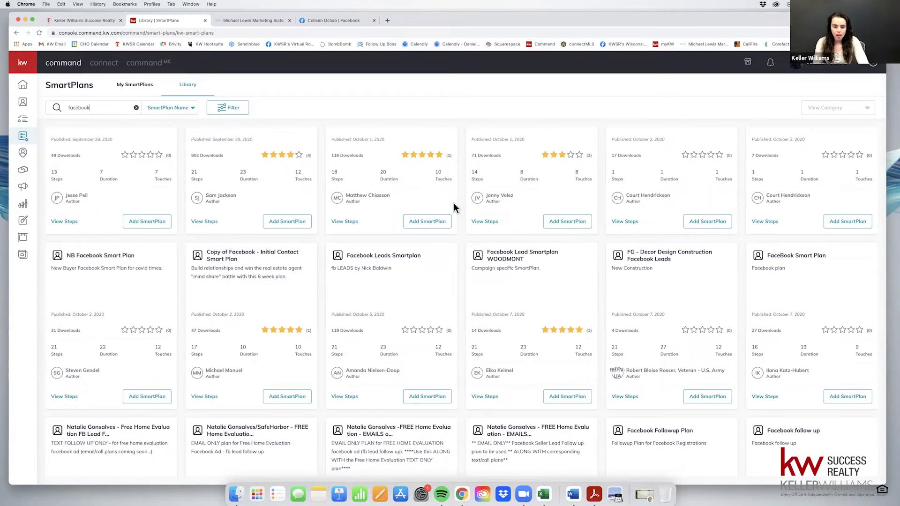
scroll(453, 204, down, 4)
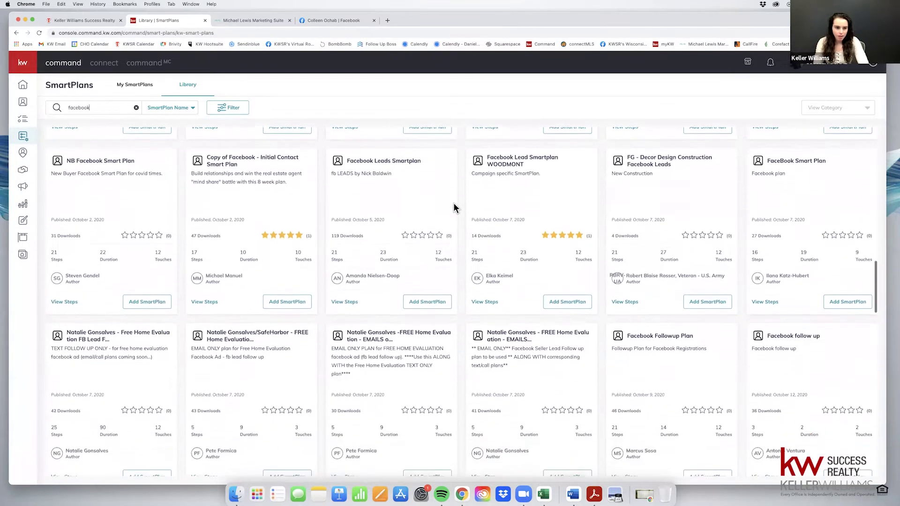
scroll(454, 205, down, 4)
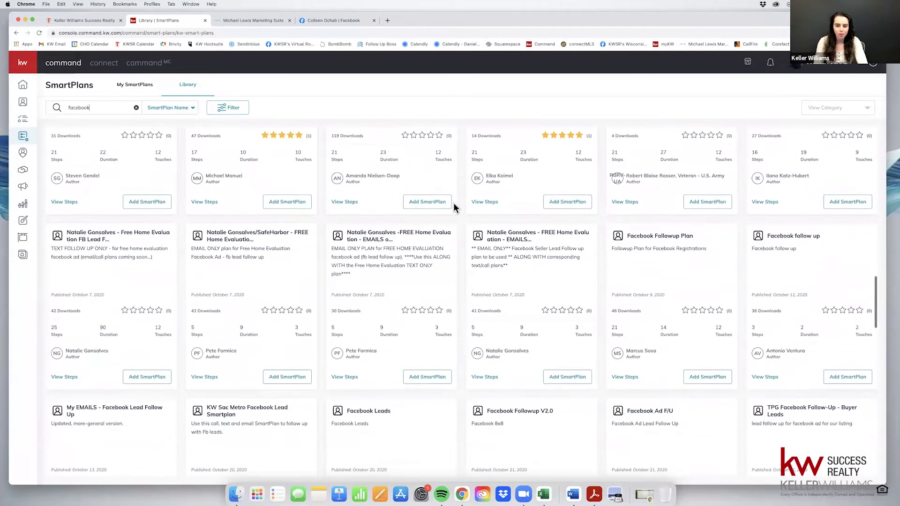
scroll(453, 206, down, 4)
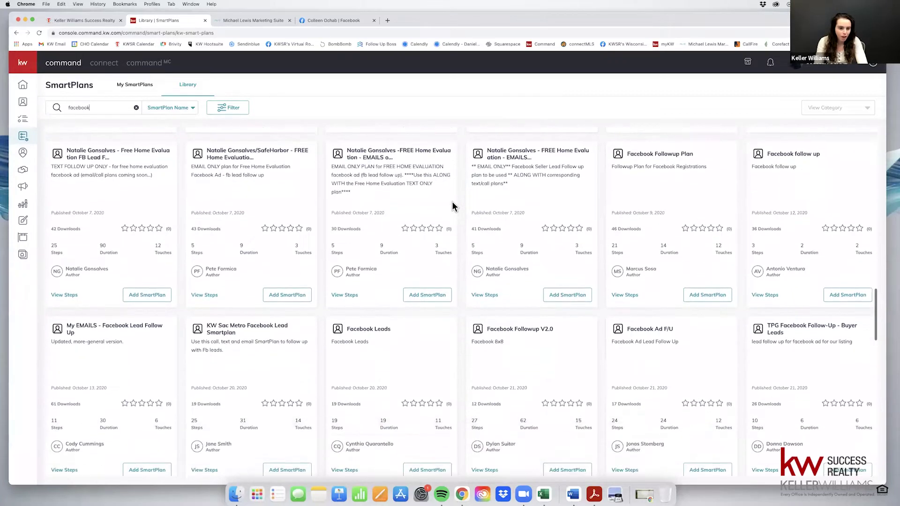
scroll(454, 206, down, 4)
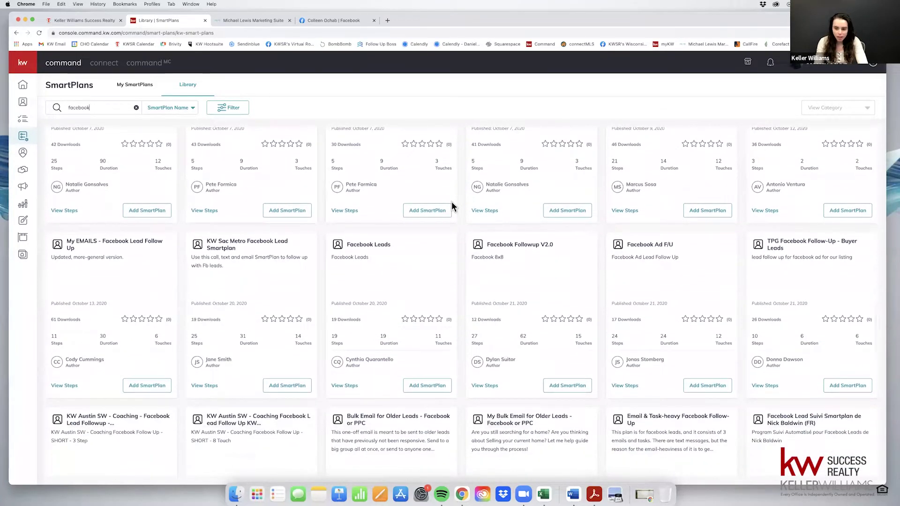
scroll(453, 206, up, 20)
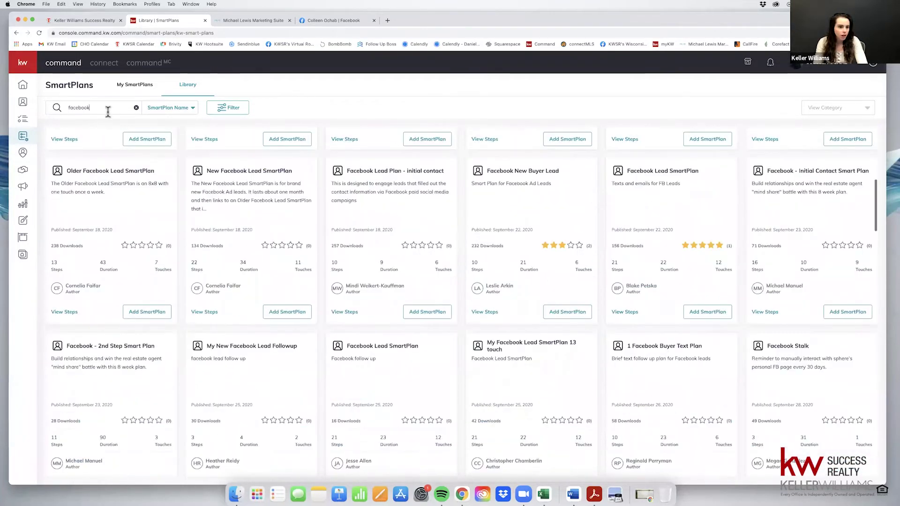
Step: Clear the "facebook" search in the SmartPlans library and return to the list of own SmartPlans
click(136, 108)
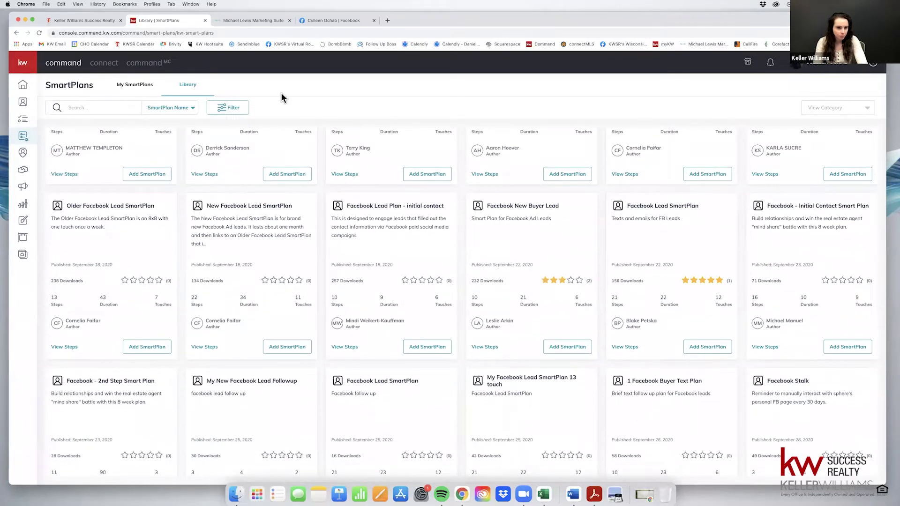
click(143, 86)
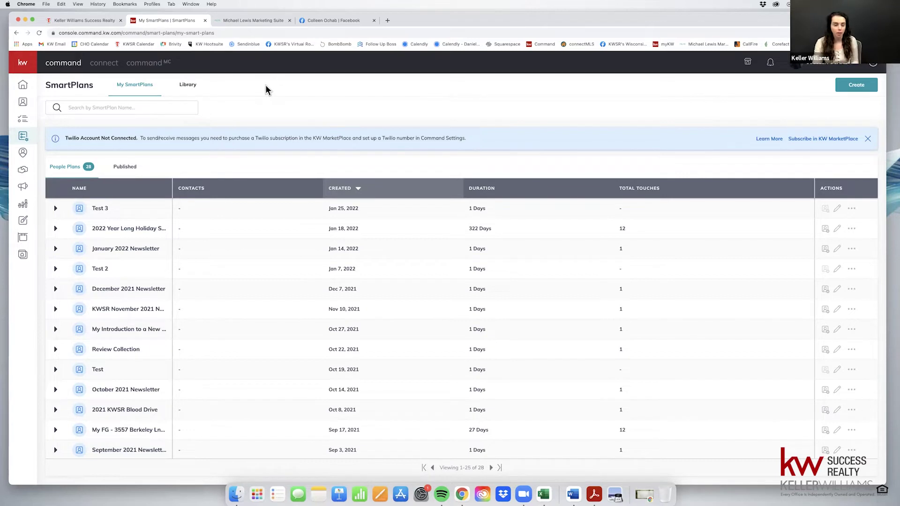
Step: Open the Campaigns section and view its paid ads overview
click(28, 194)
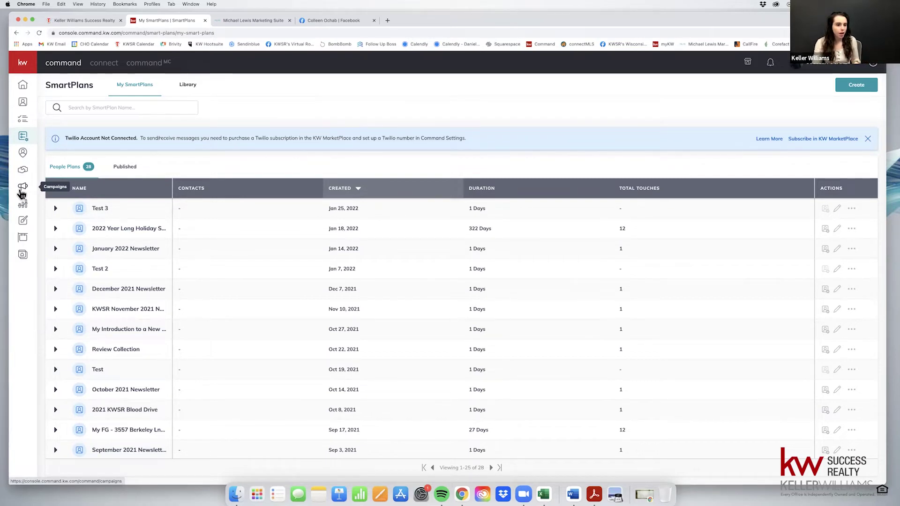
click(25, 190)
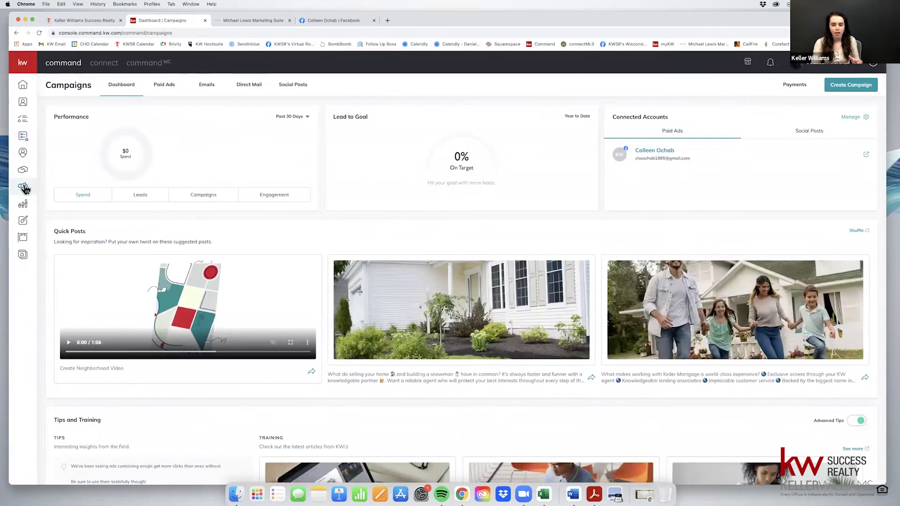
click(163, 89)
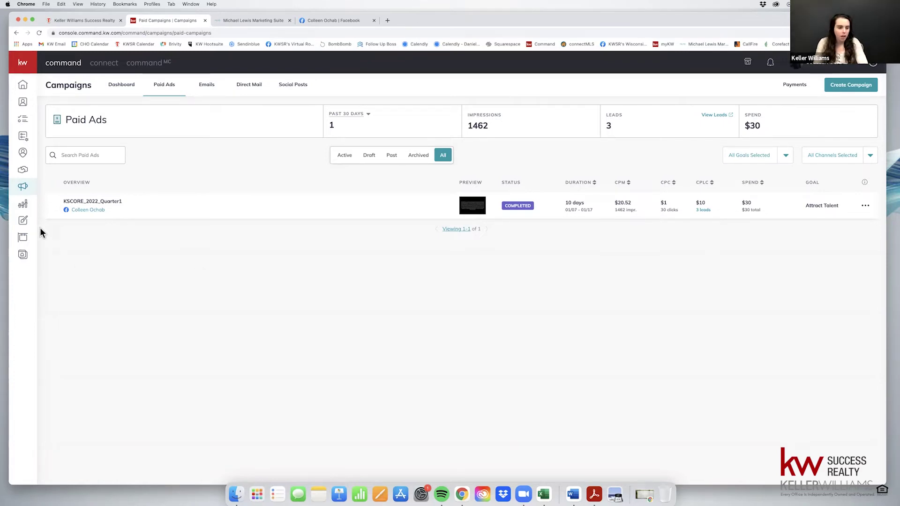
Step: Open the Designs section and start a new design of the Social type
click(23, 222)
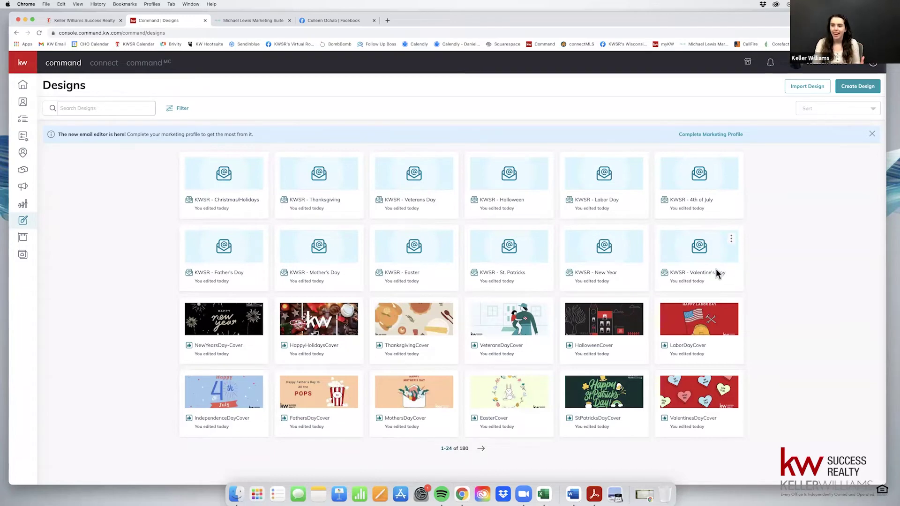
click(852, 90)
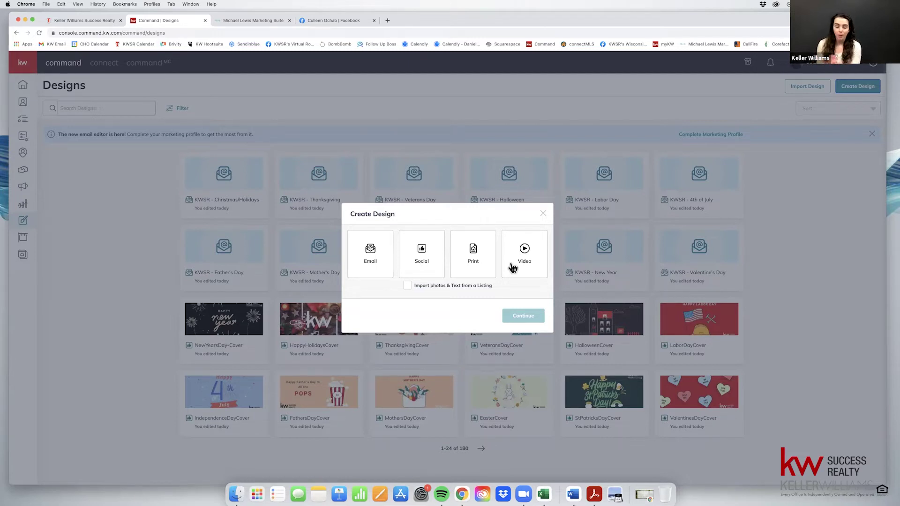
click(421, 268)
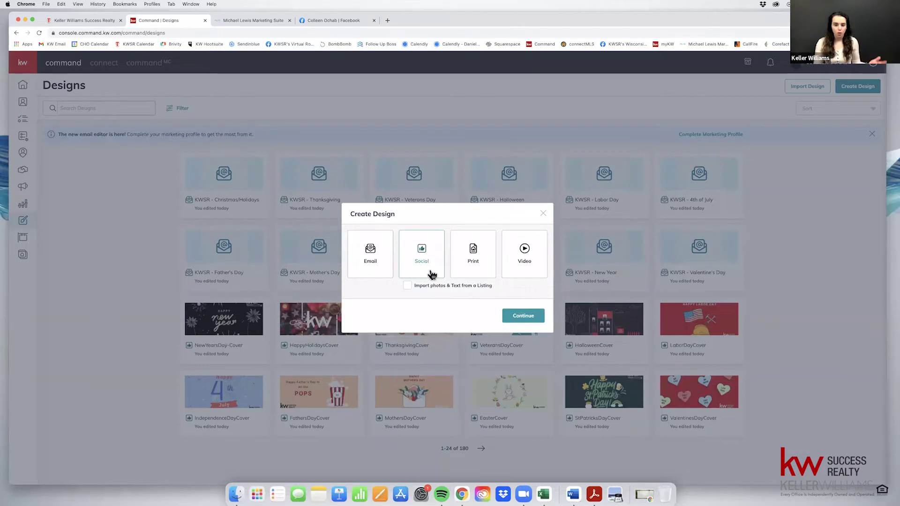
click(518, 316)
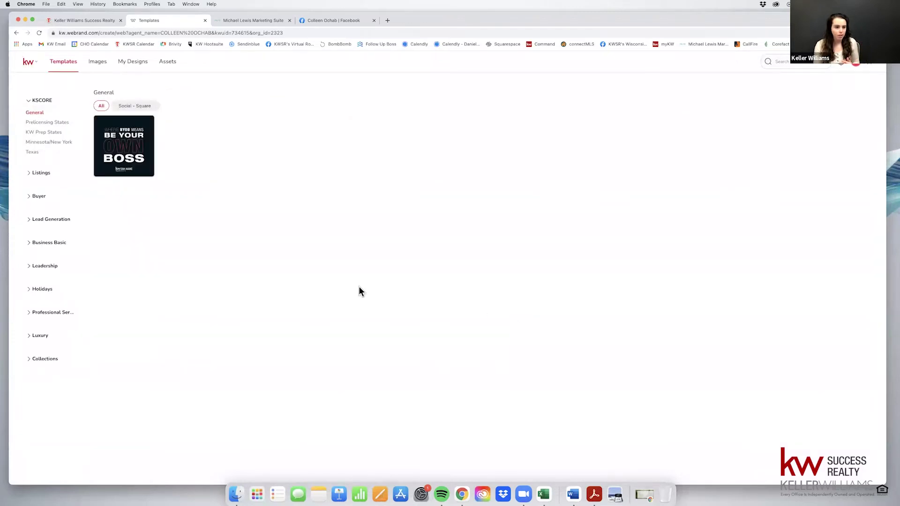
Step: Browse the Listings templates for Local Expert, Neighborhood Snaps and Spring Selling Season, collapsing the KSCORE category first
click(28, 103)
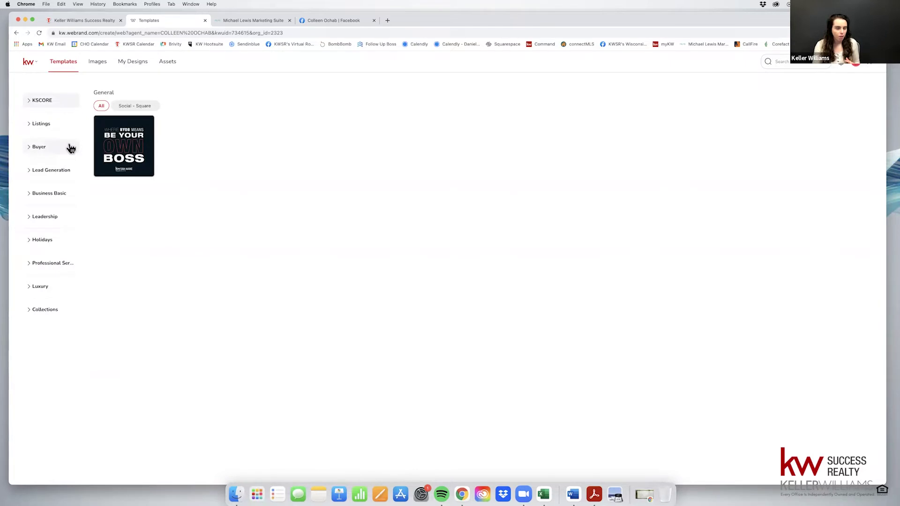
click(37, 127)
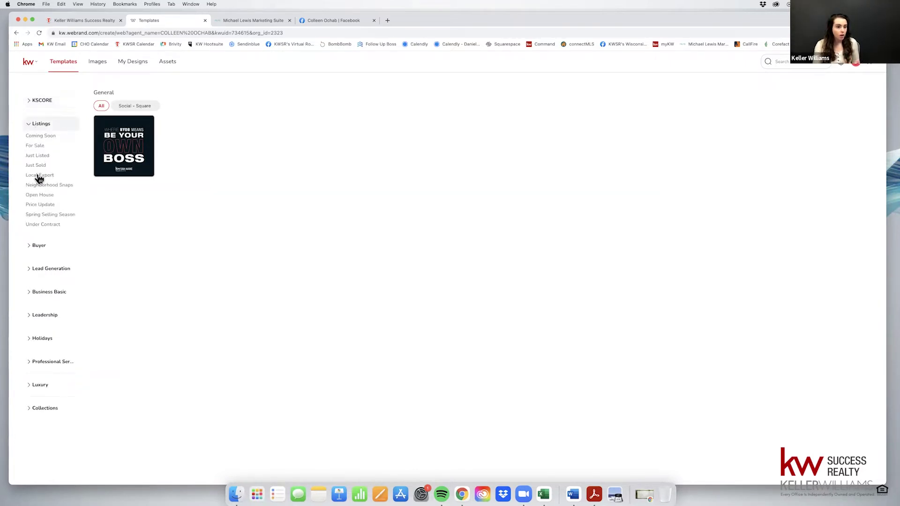
click(40, 176)
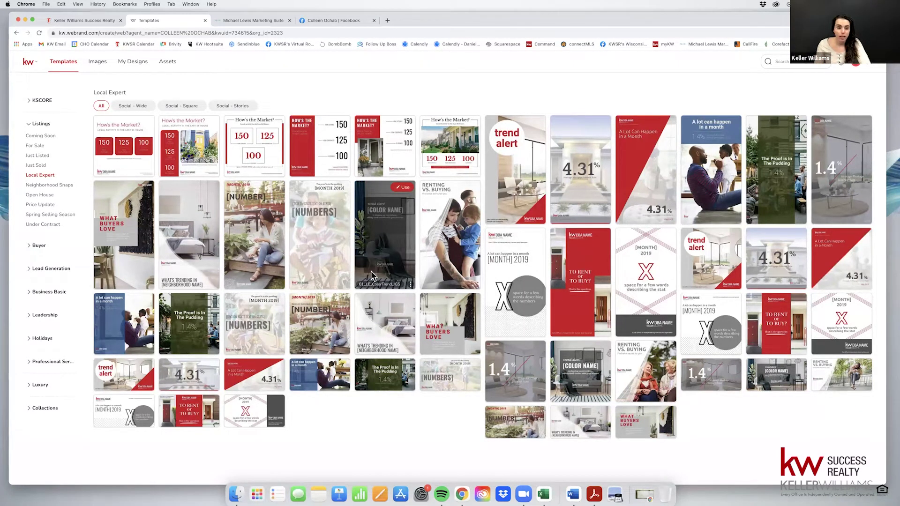
click(70, 187)
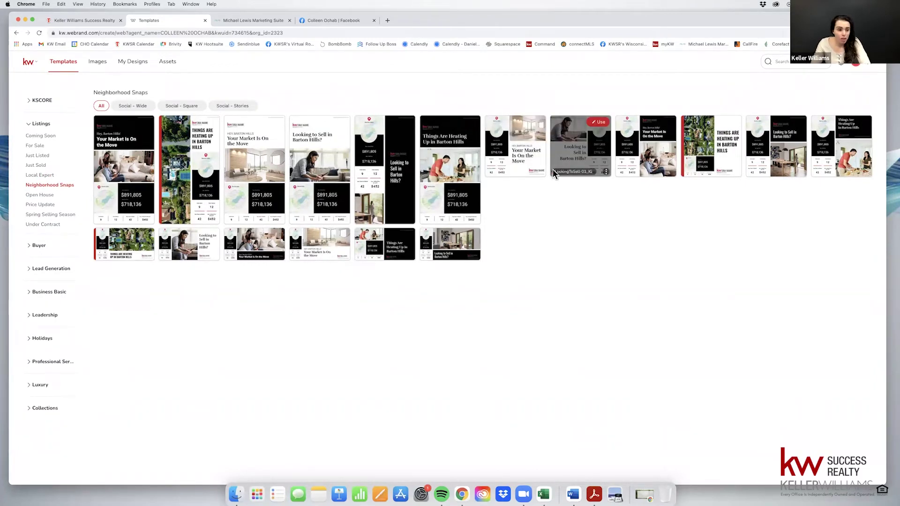
click(50, 216)
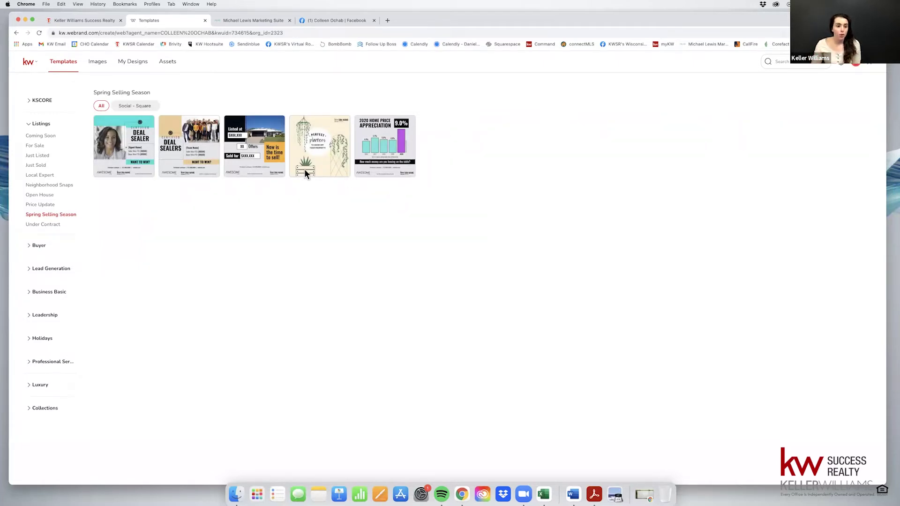
Step: Browse the Buyer templates for Keller Mortgage and Neighborhood Snaps
click(44, 247)
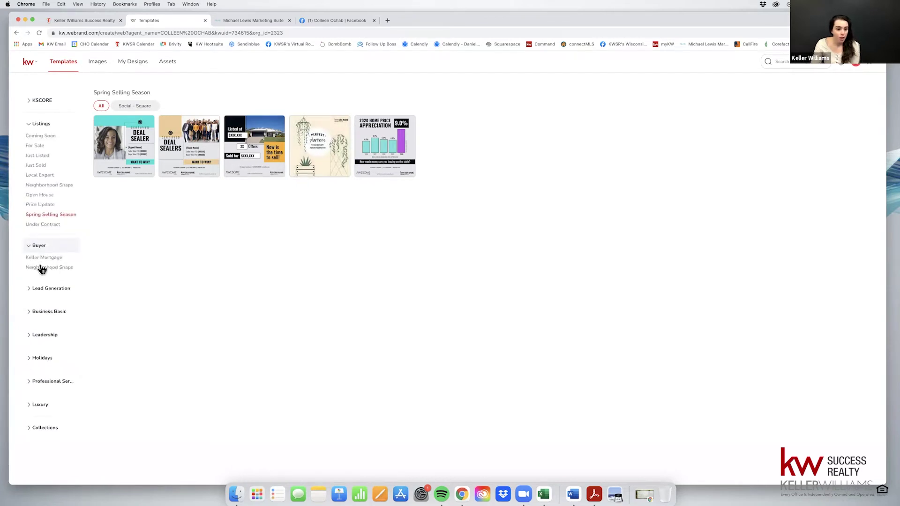
click(41, 259)
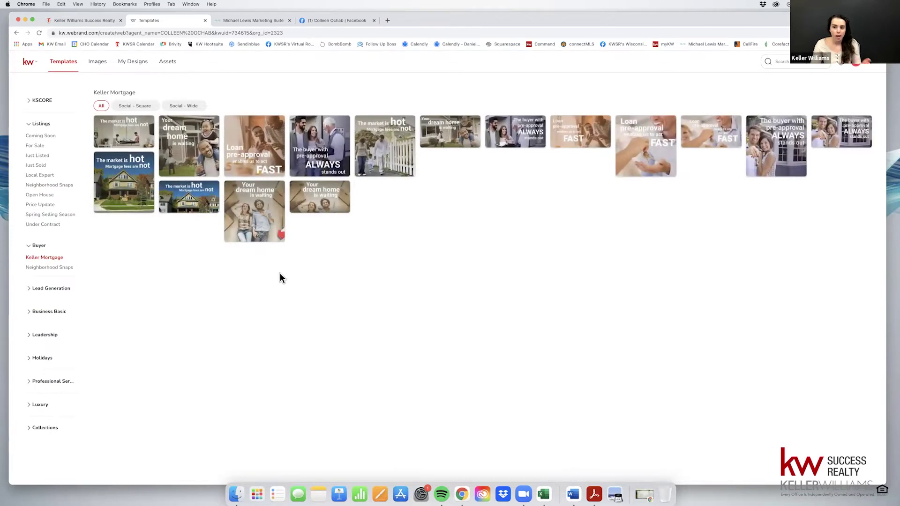
click(67, 271)
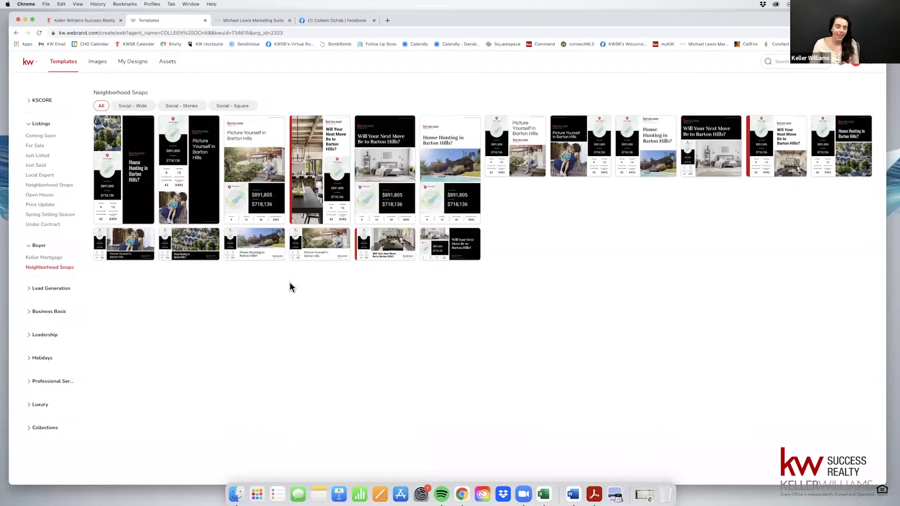
Step: Browse the Lead Generation templates for Client Testimonial and Inspiration
click(46, 297)
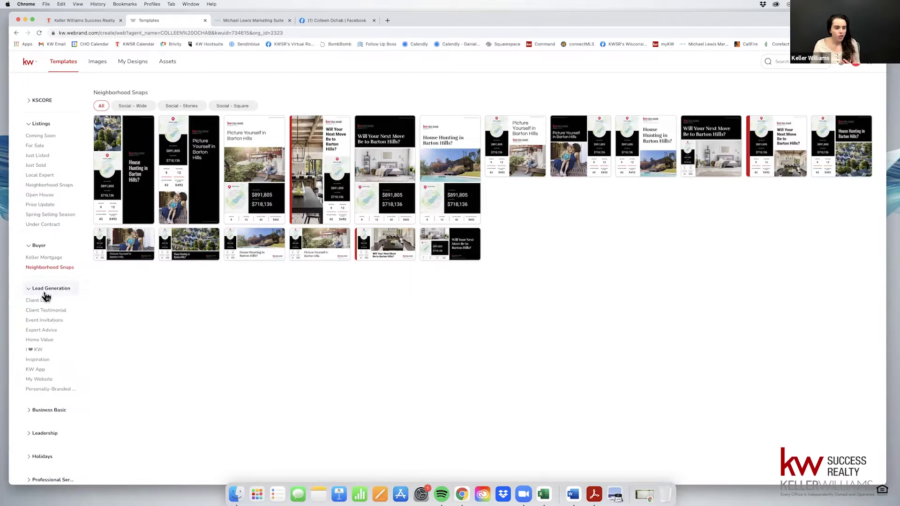
click(55, 311)
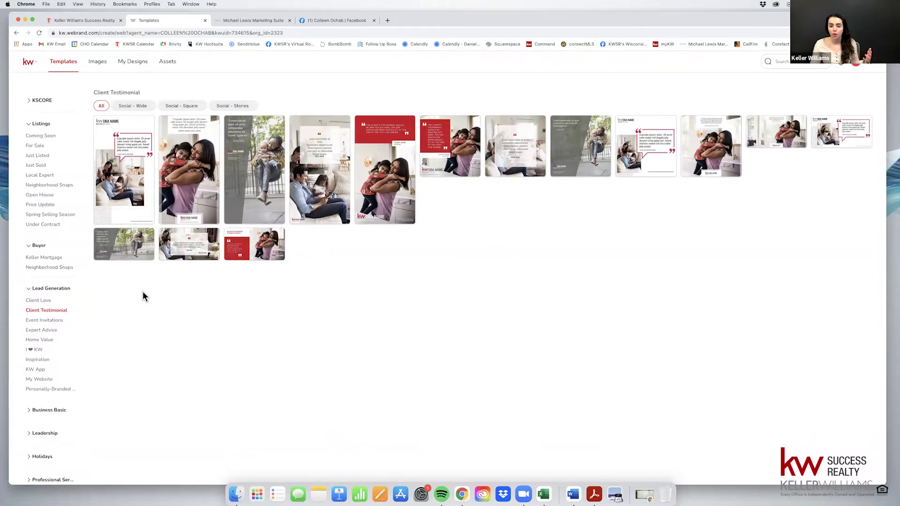
mouse_move(304, 205)
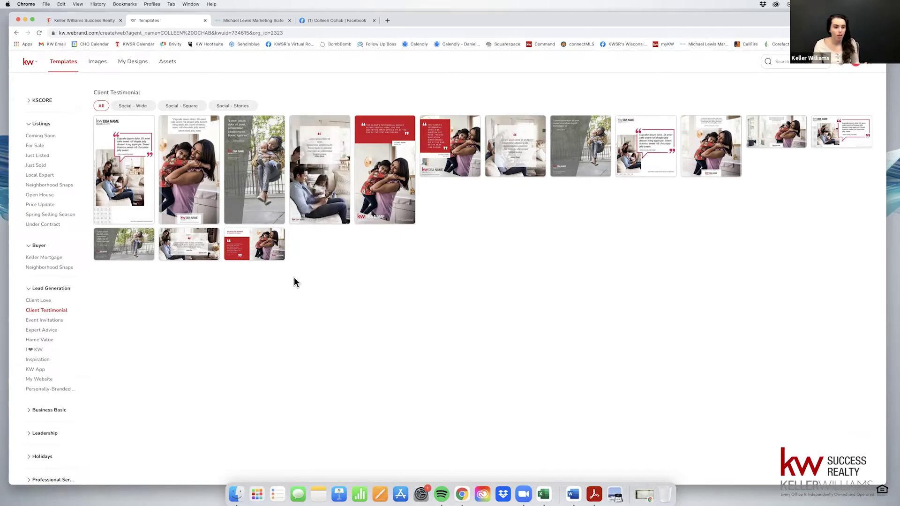
click(48, 362)
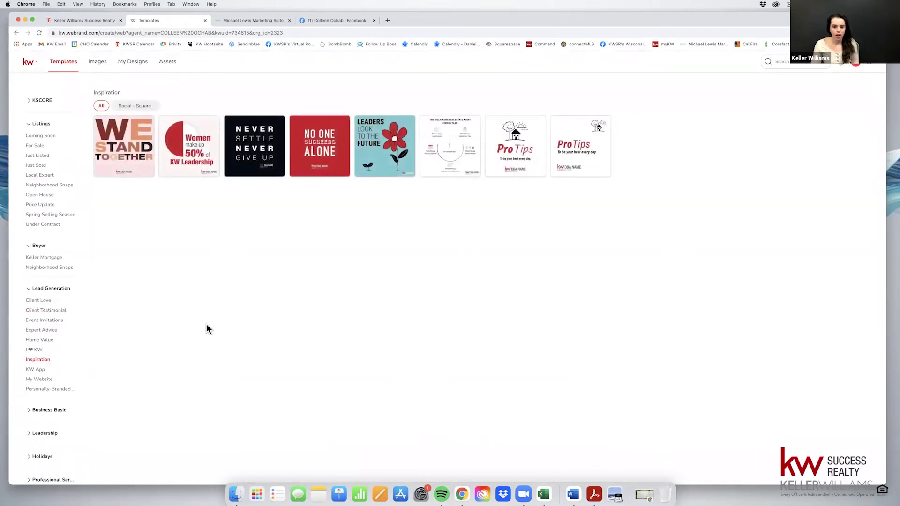
Step: Show the February templates in the Holidays category
scroll(60, 394, down, 3)
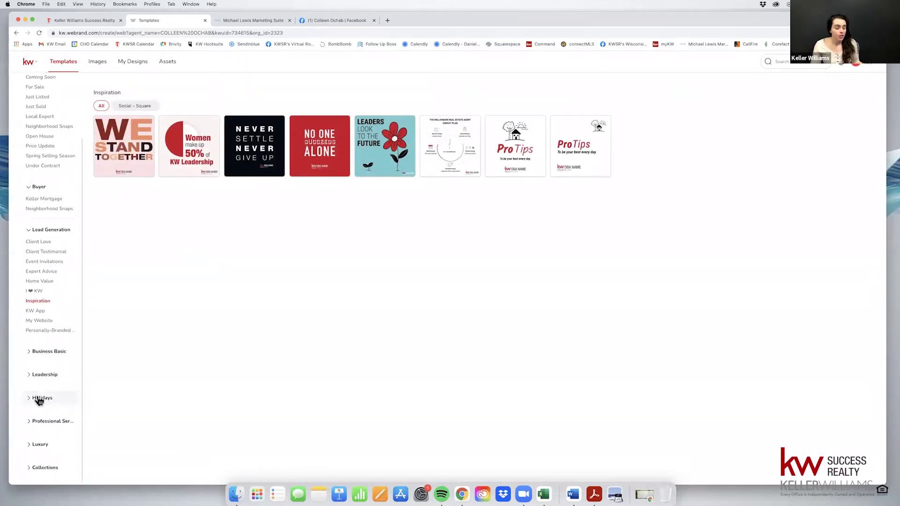
click(45, 399)
scroll(49, 403, down, 5)
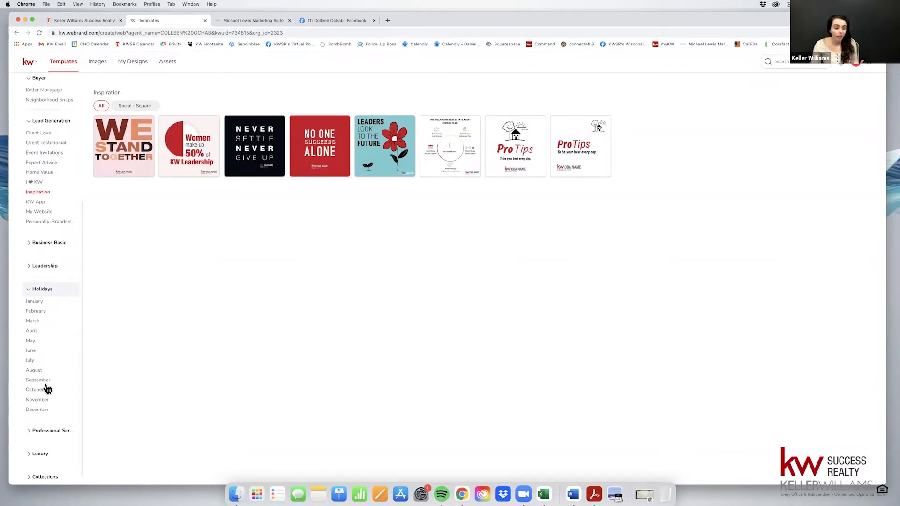
click(36, 311)
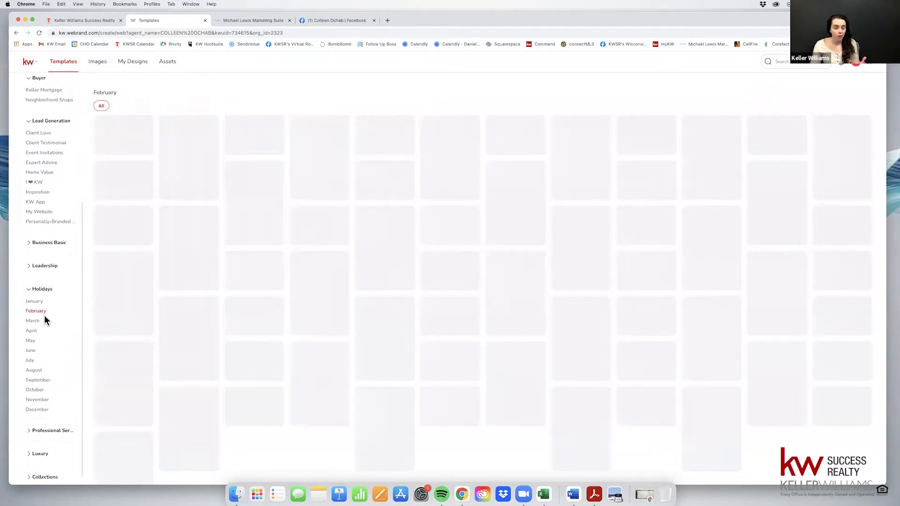
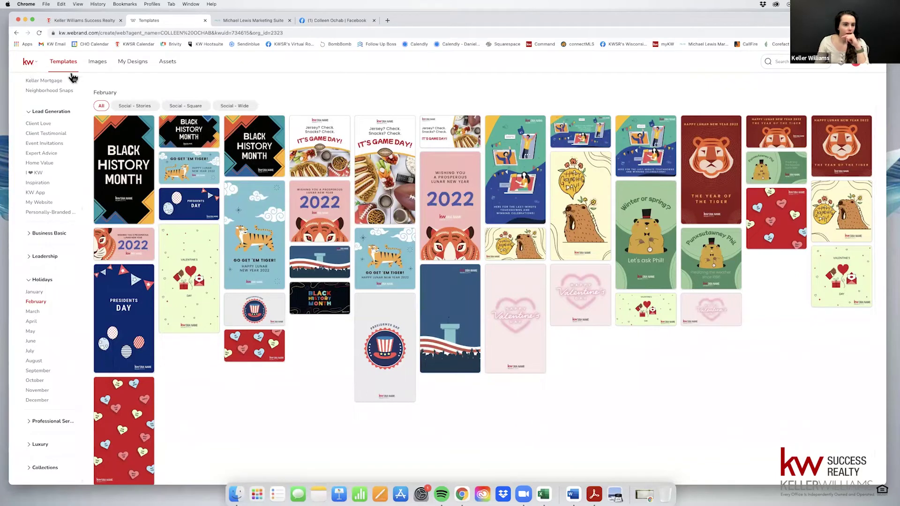
Step: View the saved designs in My Designs, and return to the Designs list in Command
click(28, 65)
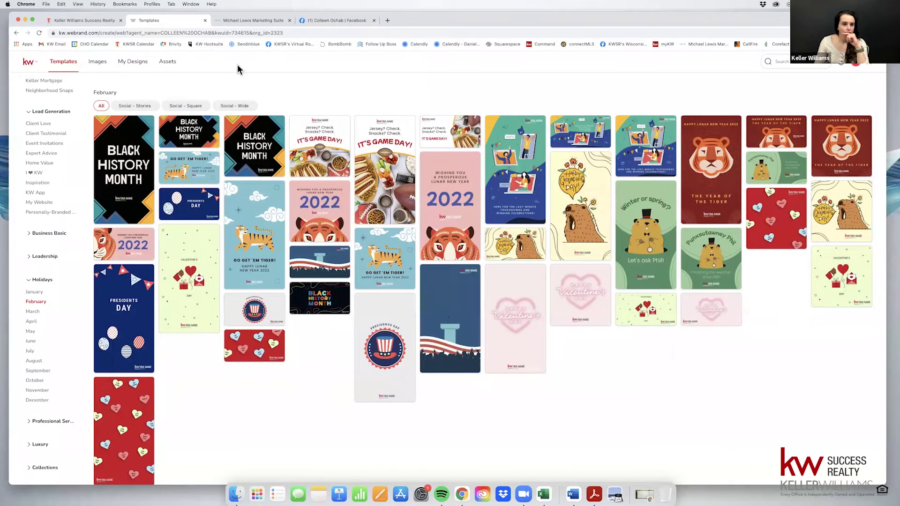
click(133, 65)
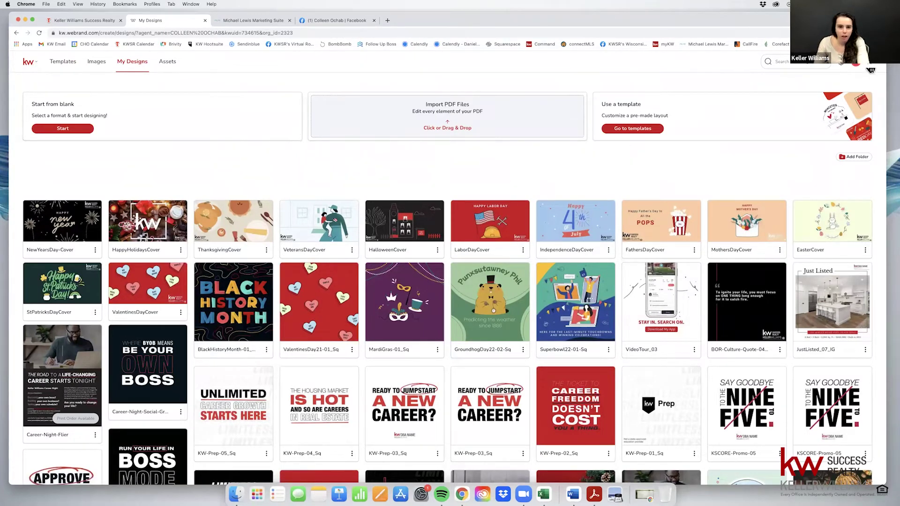
key(super+r)
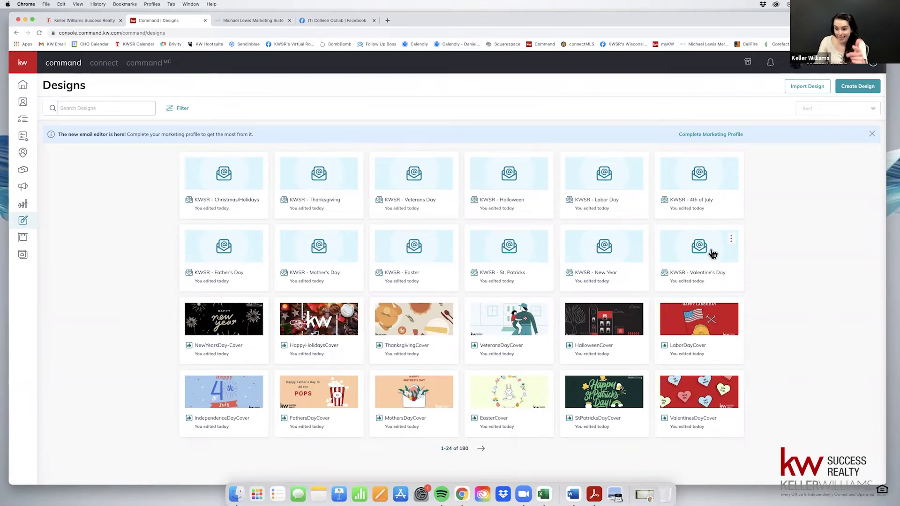
Step: Open the KWSR - Valentine's Day email design, review its banner, message and contact block, and exit discarding changes
click(731, 239)
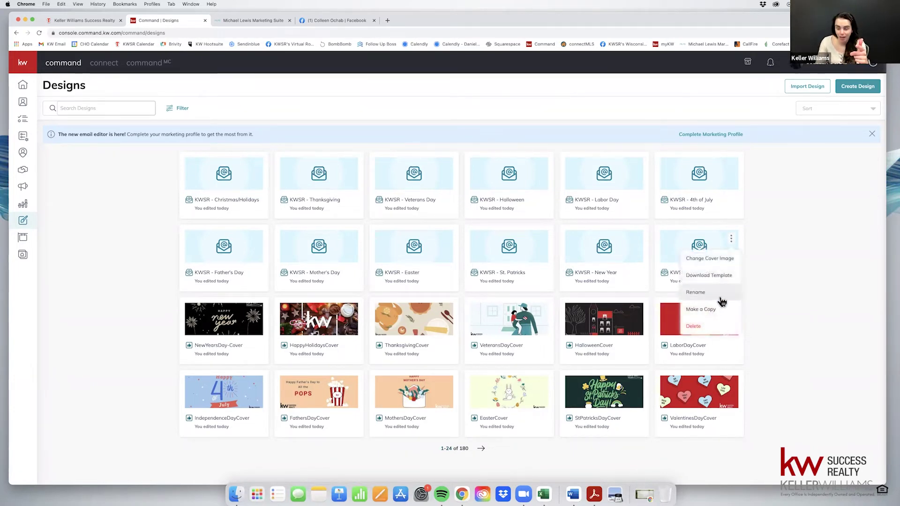
click(680, 244)
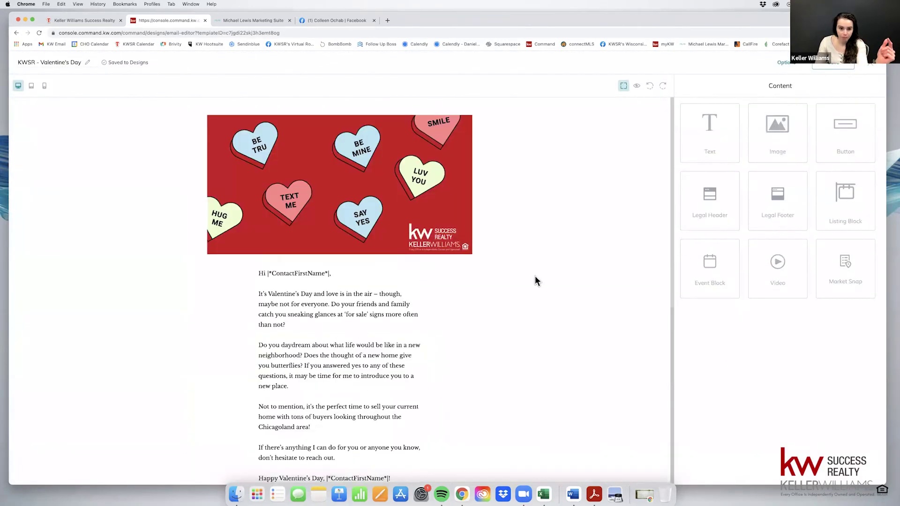
scroll(547, 279, down, 5)
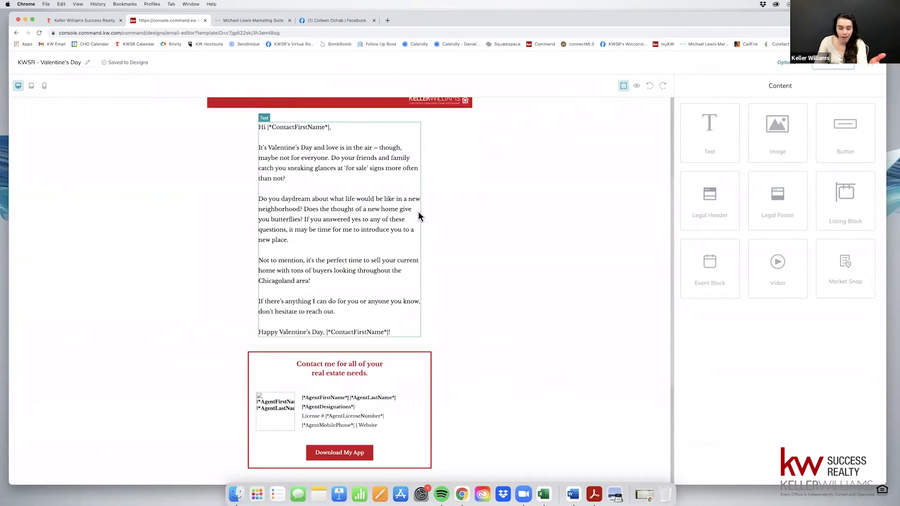
scroll(472, 231, up, 3)
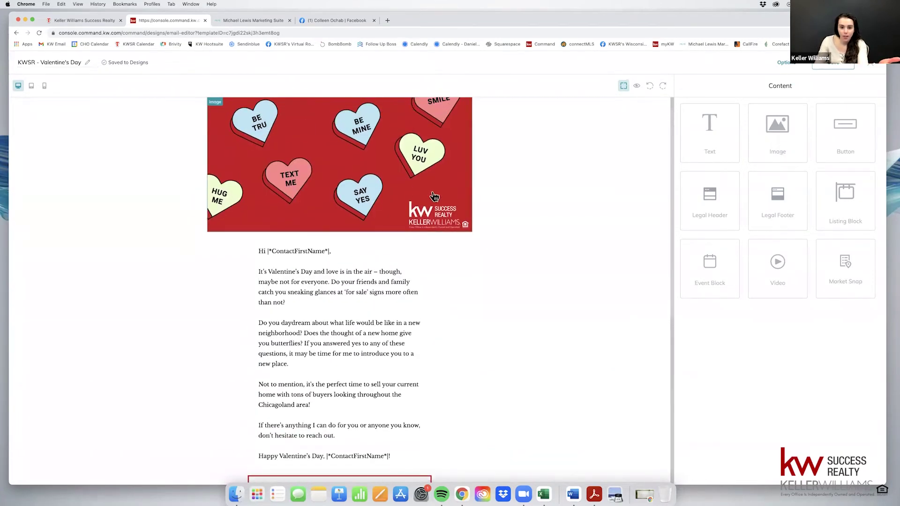
scroll(426, 207, up, 1)
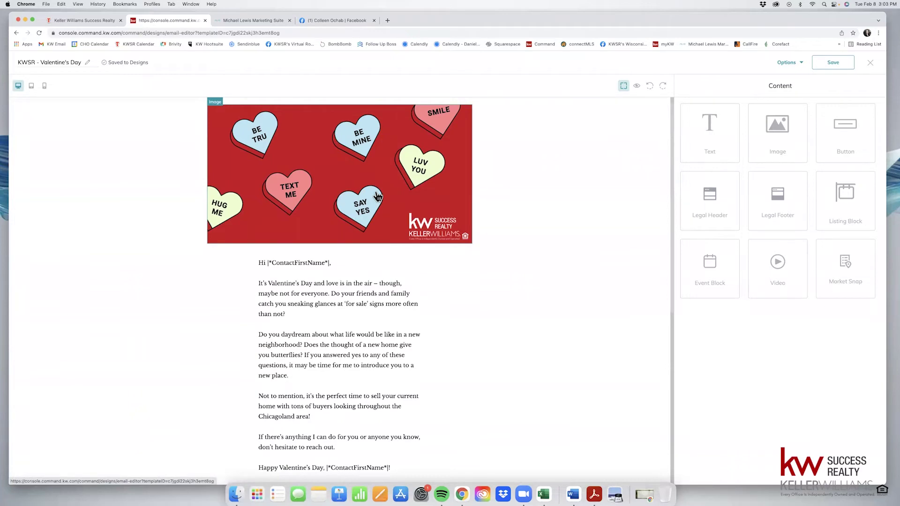
scroll(406, 248, down, 8)
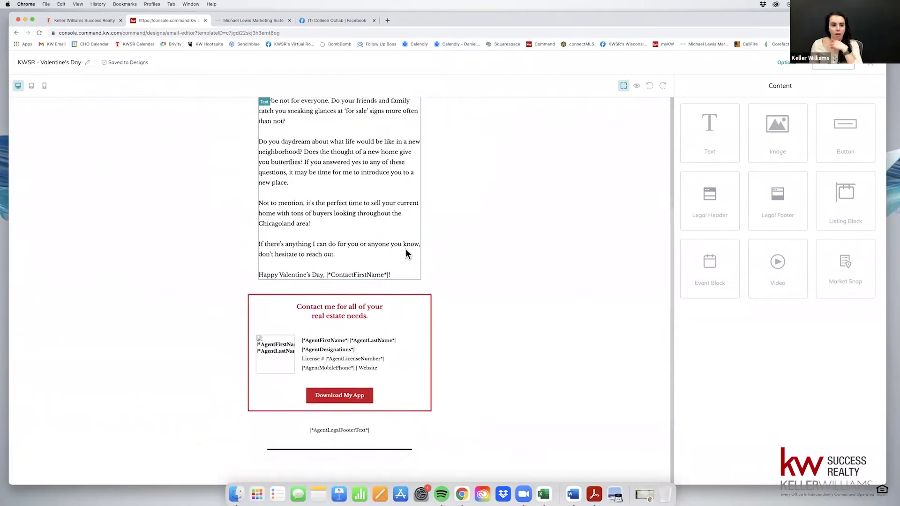
scroll(406, 249, up, 8)
click(870, 64)
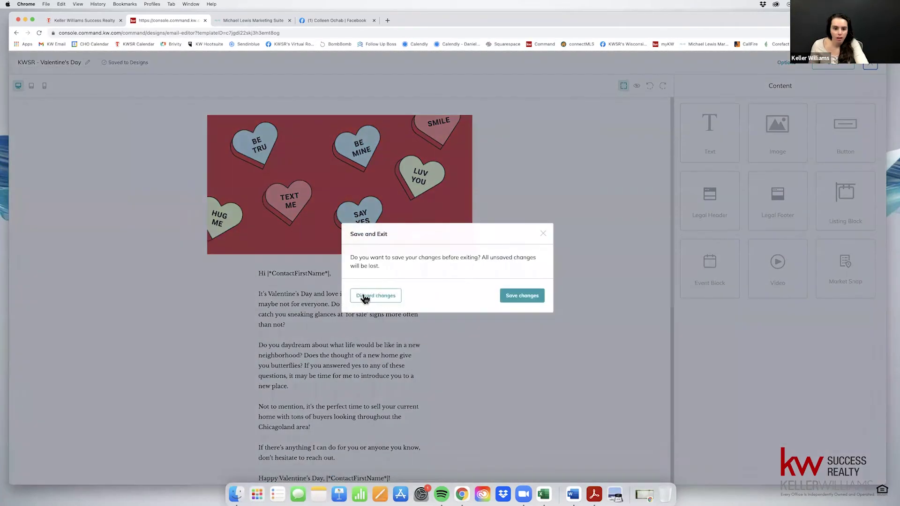
click(365, 296)
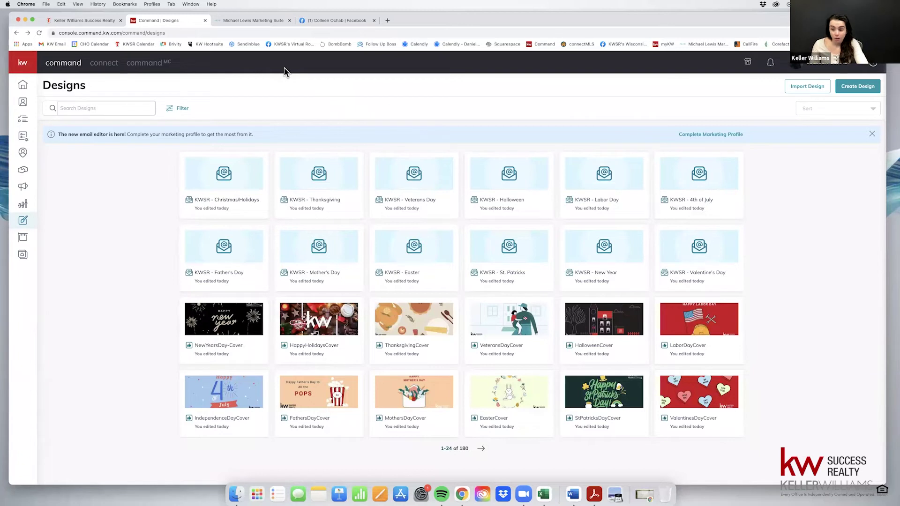
Step: Switch to the Michael Lewis Marketing Suite site and browse the Champagne Series postcards
click(241, 21)
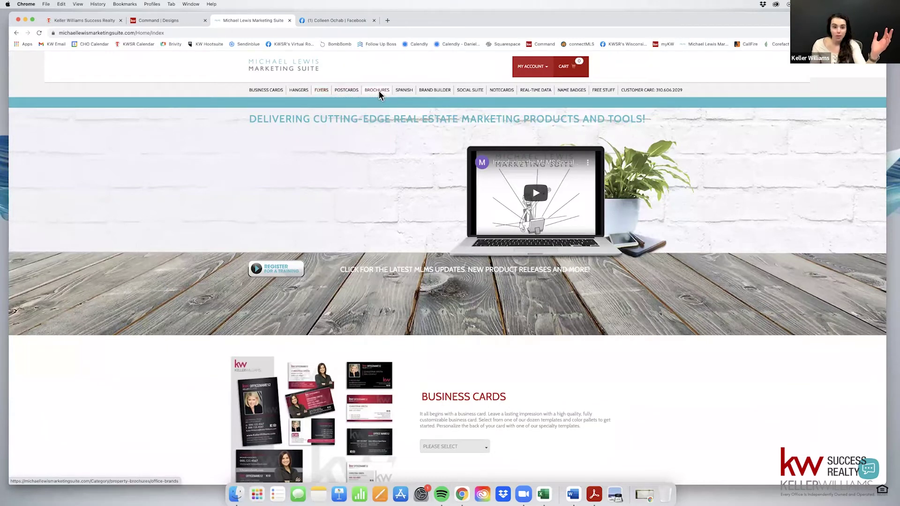
mouse_move(345, 92)
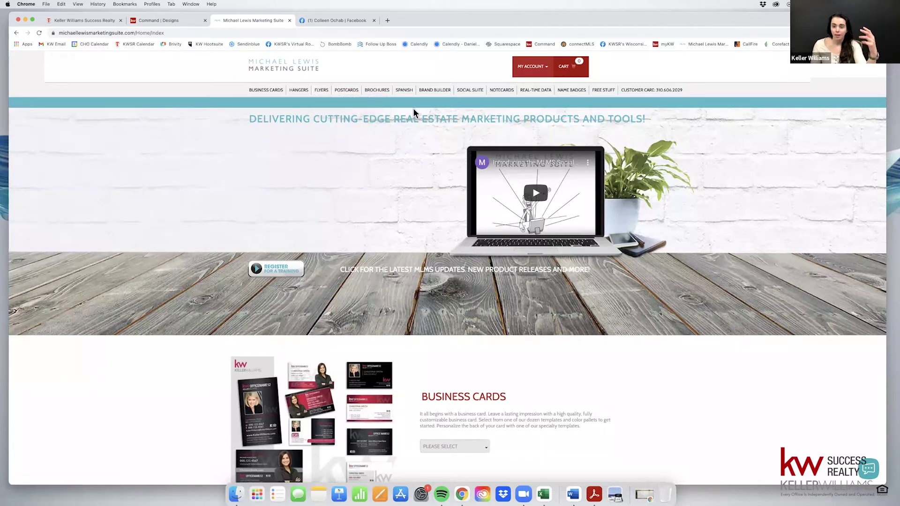
scroll(363, 113, down, 2)
scroll(346, 102, up, 2)
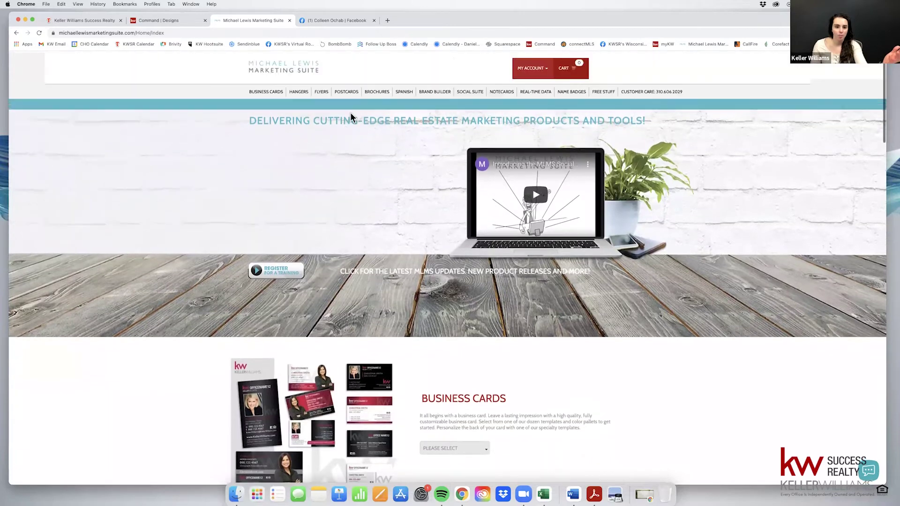
click(348, 100)
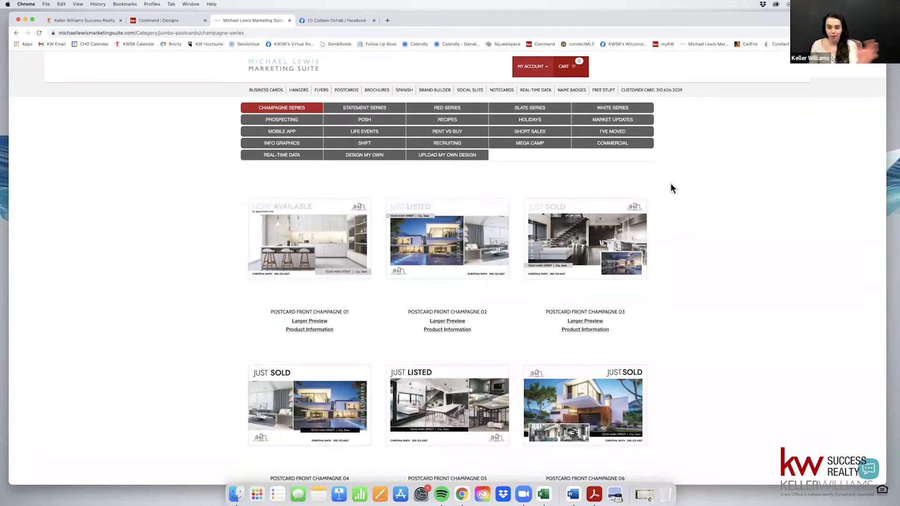
scroll(674, 184, down, 4)
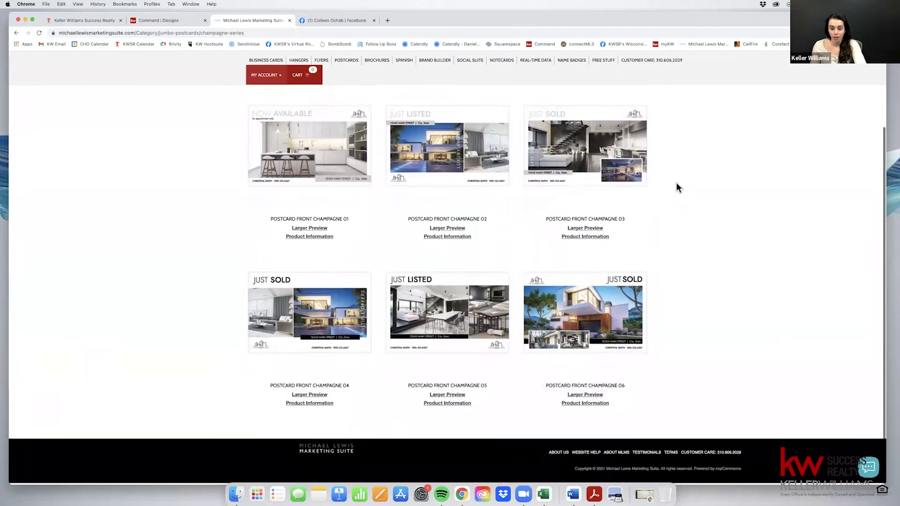
scroll(677, 186, up, 4)
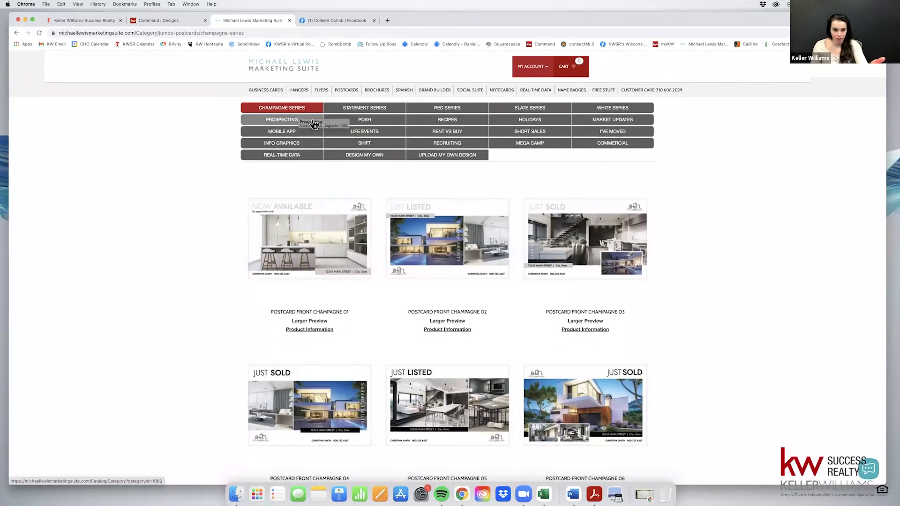
Step: Show the Prospecting postcards and look through the farming and prospecting front designs
click(291, 124)
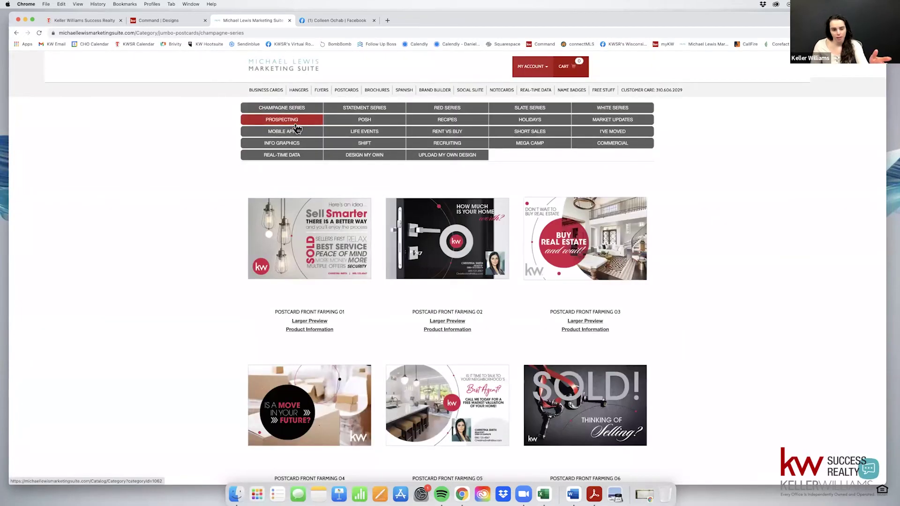
scroll(220, 193, down, 3)
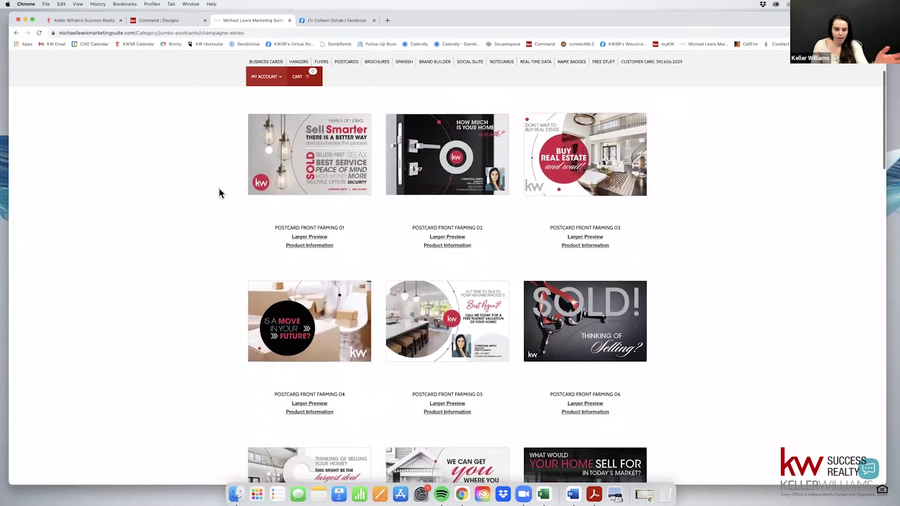
scroll(220, 193, down, 5)
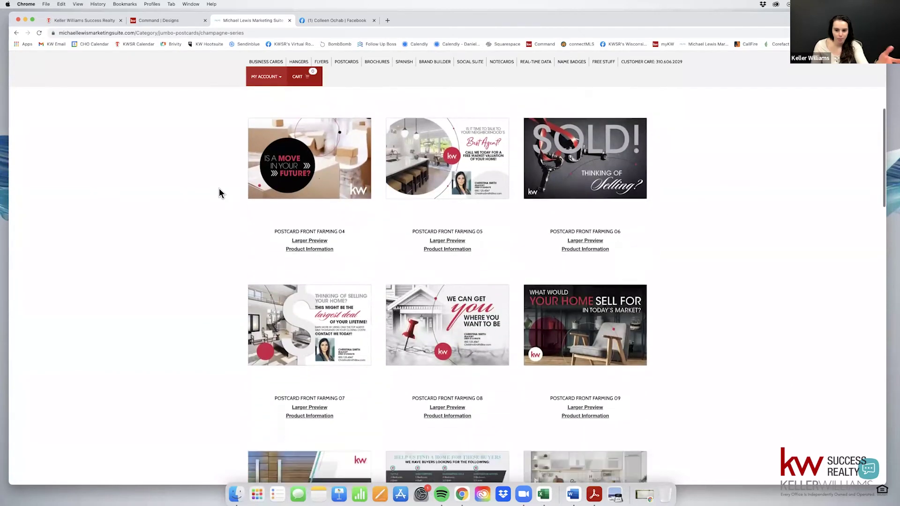
scroll(220, 193, down, 2)
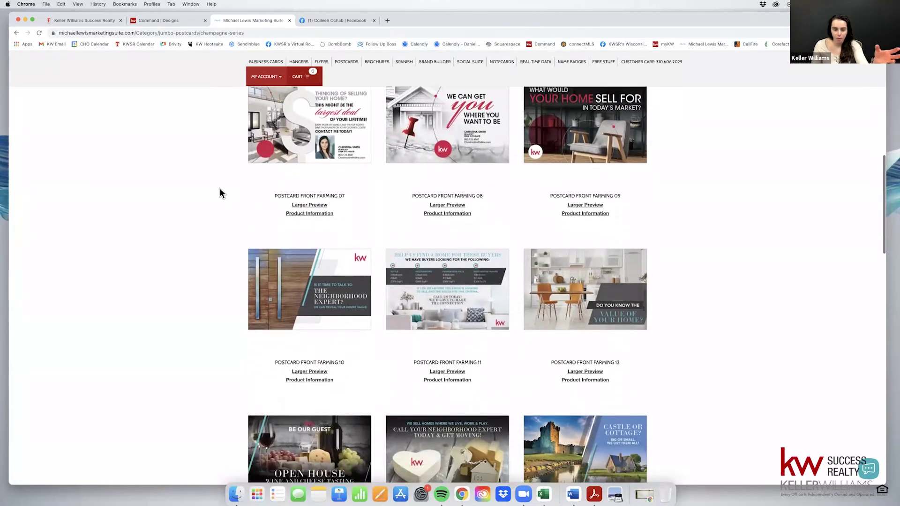
scroll(220, 193, down, 3)
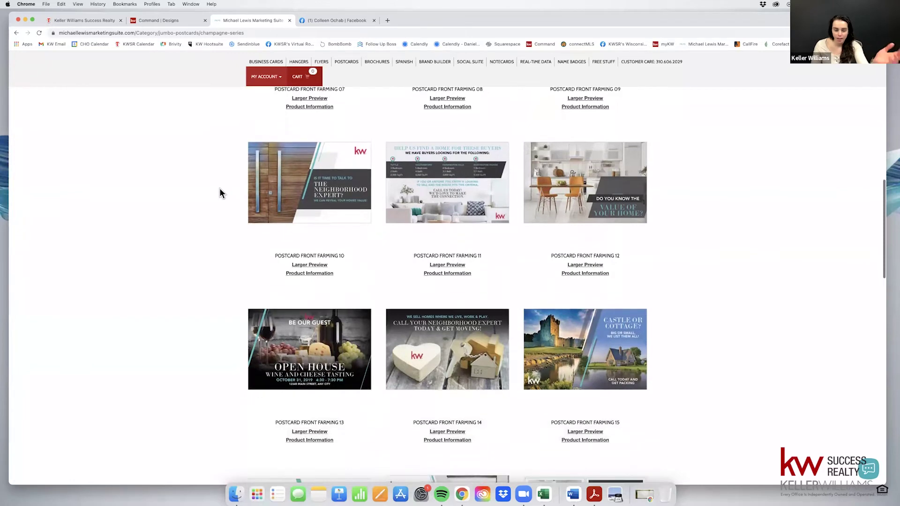
scroll(214, 277, down, 3)
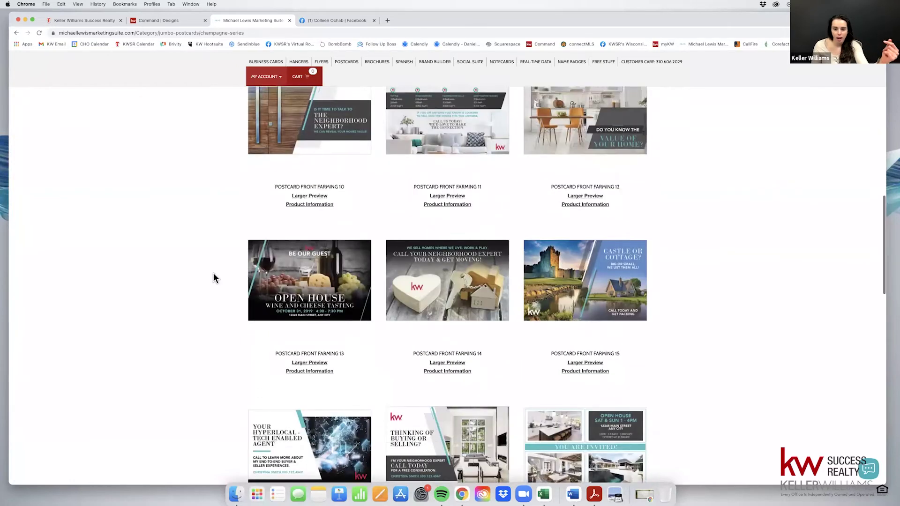
scroll(213, 275, down, 5)
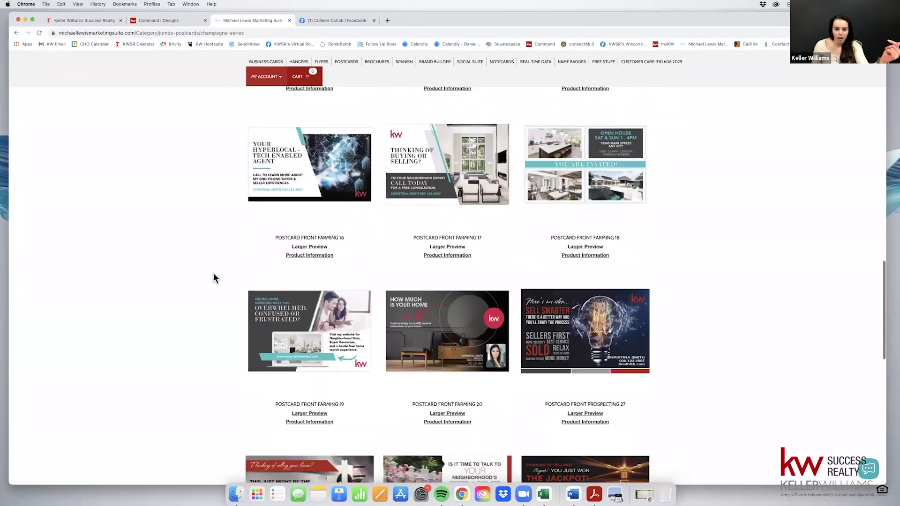
scroll(213, 278, down, 2)
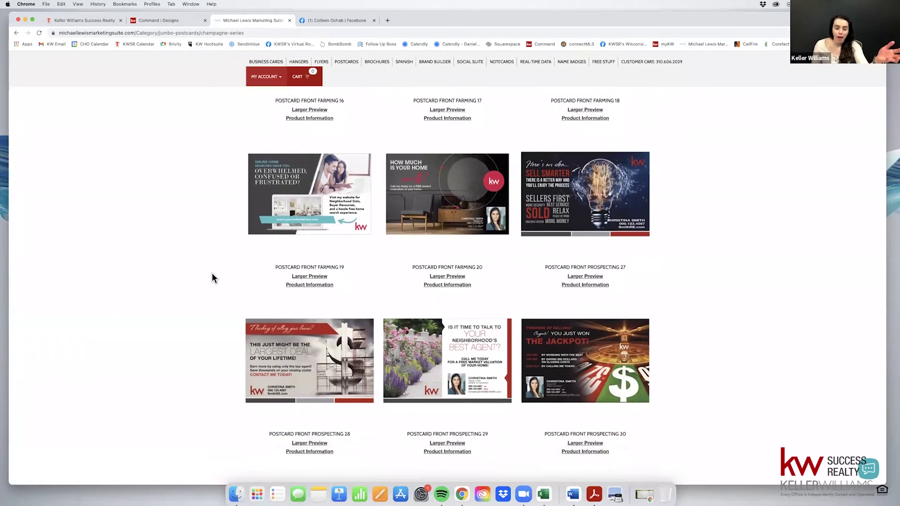
scroll(213, 278, up, 1)
scroll(213, 278, up, 4)
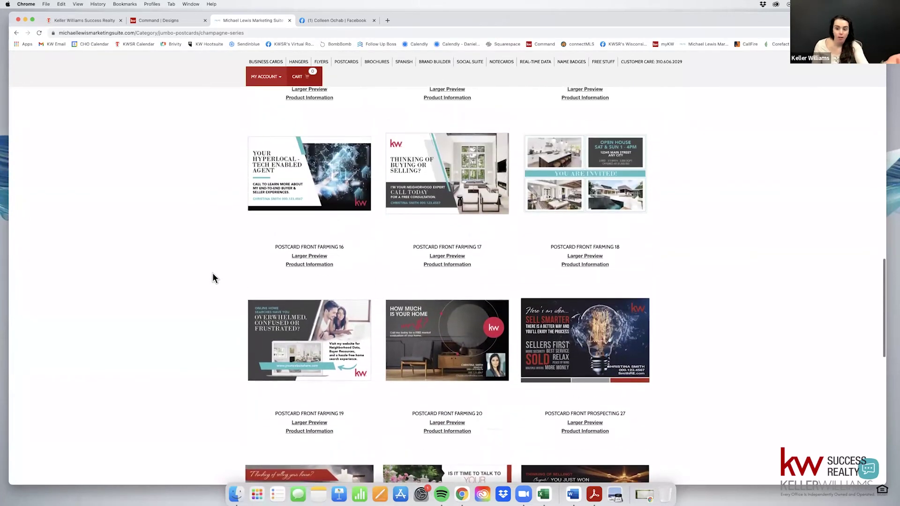
scroll(212, 277, up, 20)
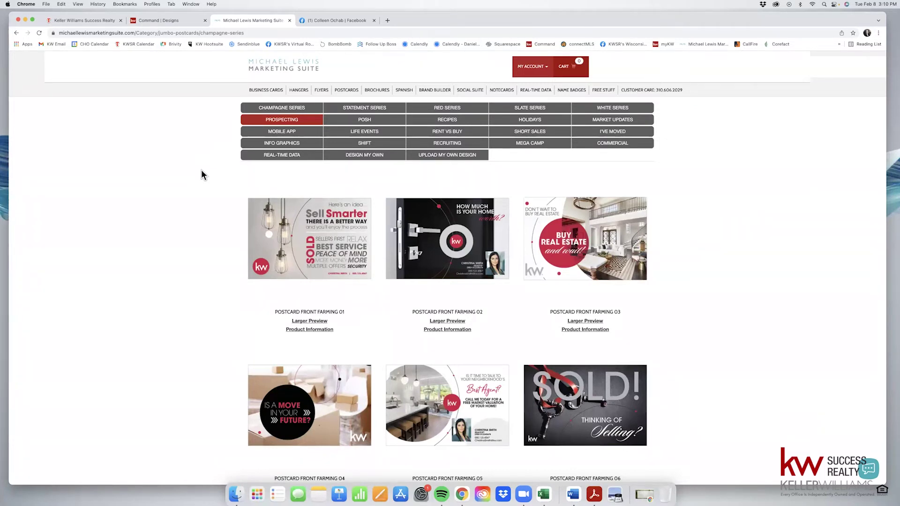
scroll(203, 175, down, 1)
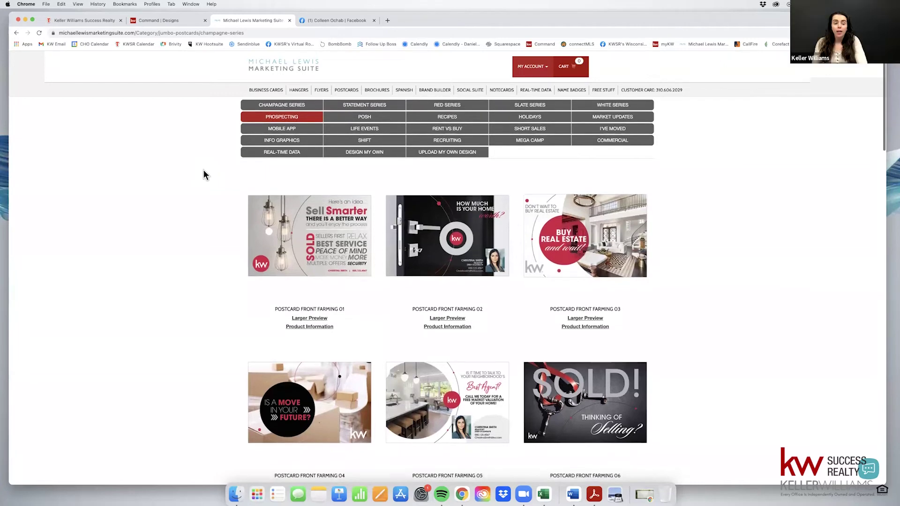
Step: Return to Command and open the settings page for connected applications to review the Facebook, social and productivity integrations
click(160, 20)
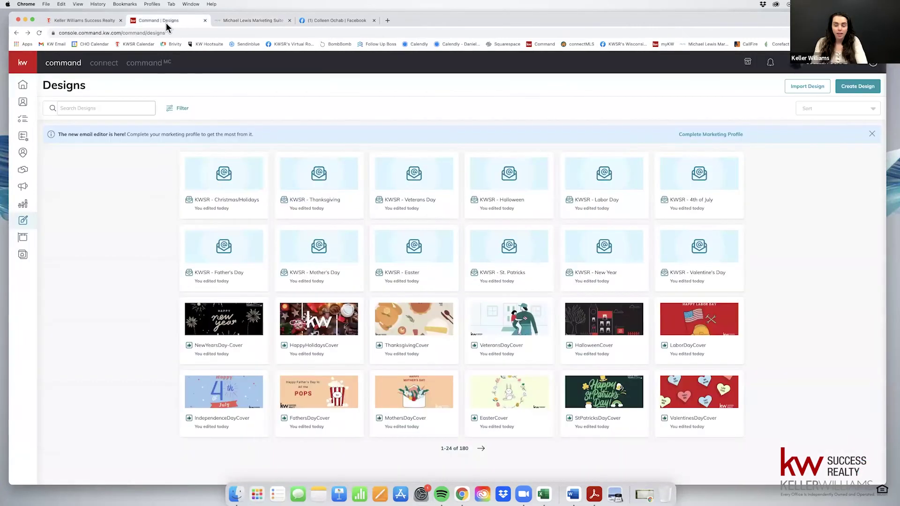
click(805, 70)
click(792, 121)
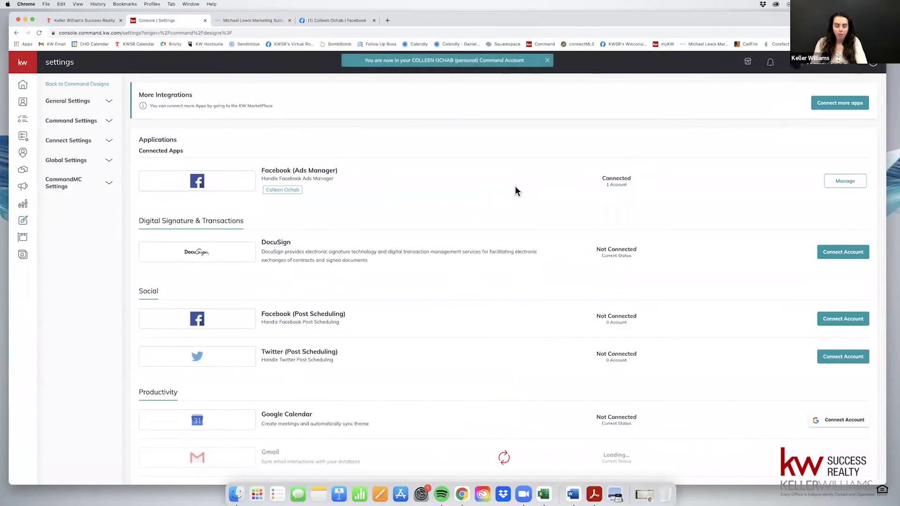
scroll(476, 243, down, 1)
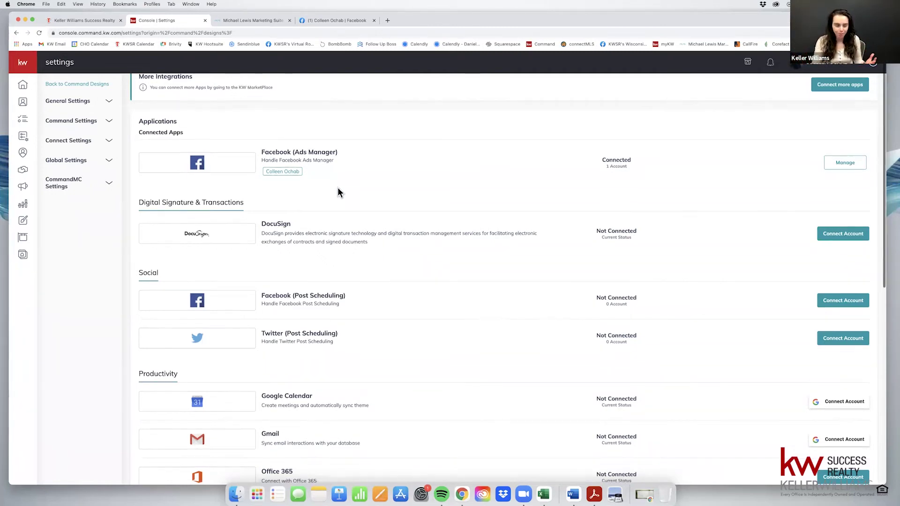
scroll(338, 188, down, 1)
scroll(340, 192, up, 2)
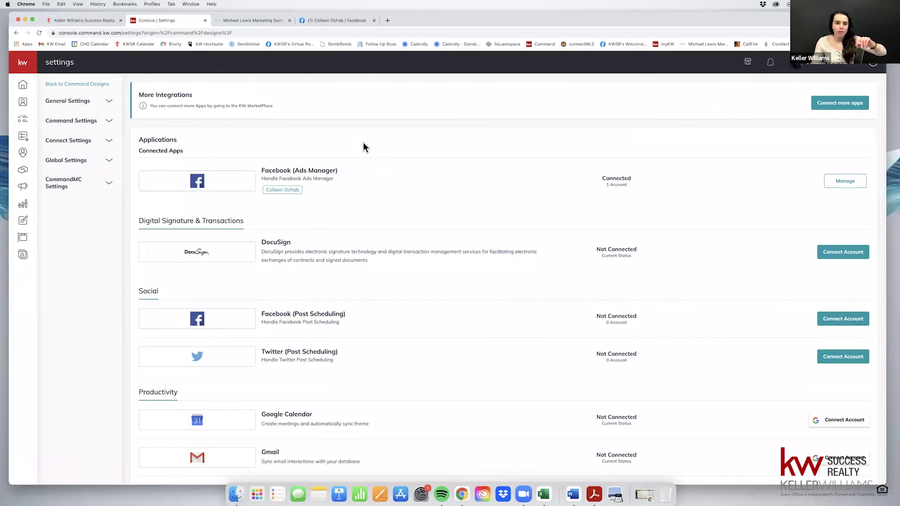
Step: Switch to the Facebook profile page and dismiss the new notification
click(343, 22)
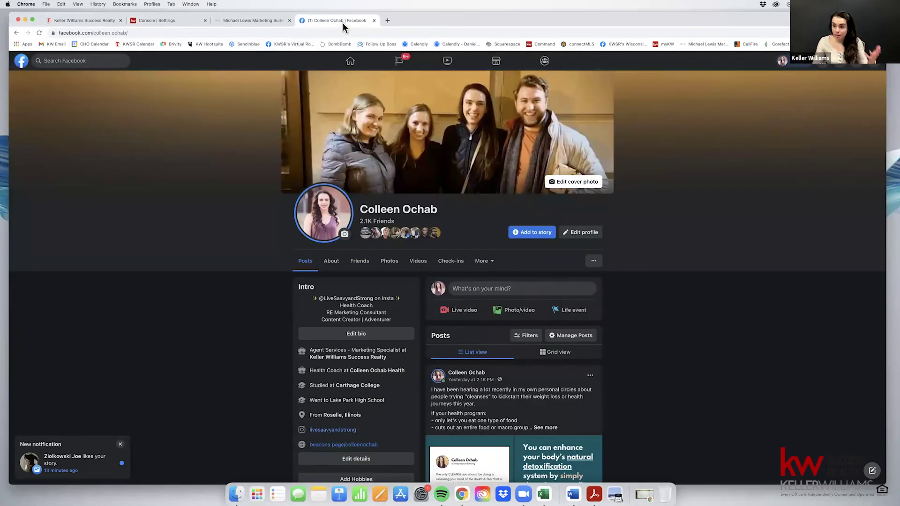
click(120, 445)
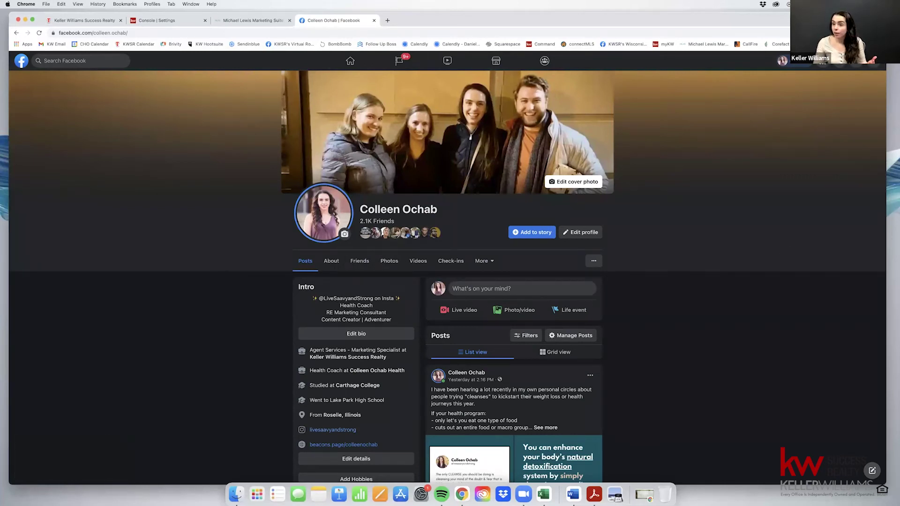